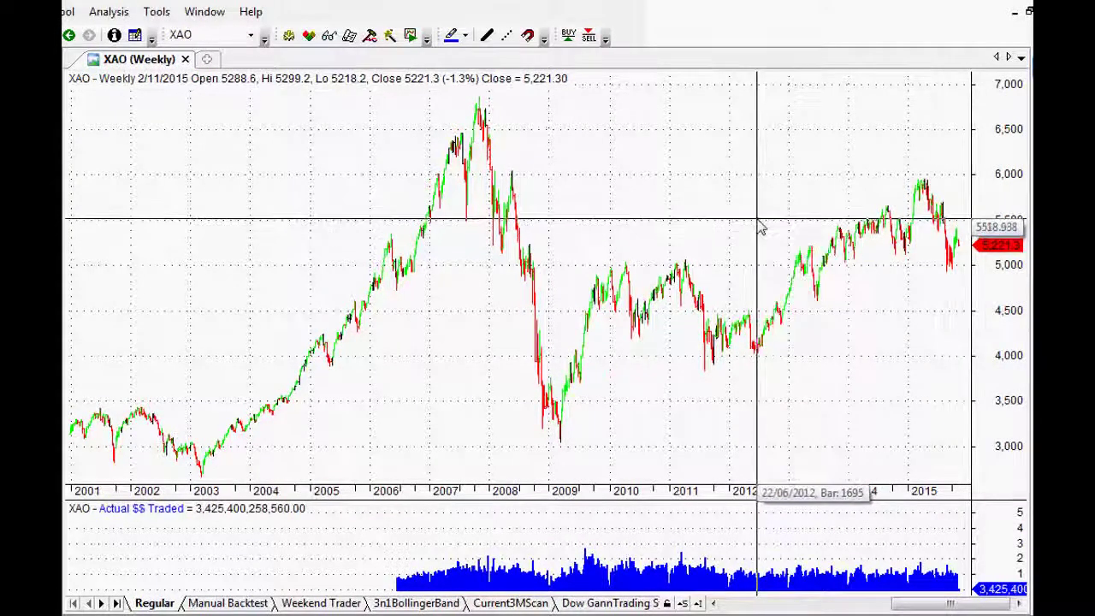
Open Old Automatic Analysis to show the Buy and Hold Monte Carlo.afl XAO Open Long result.
mouse_move(761, 228)
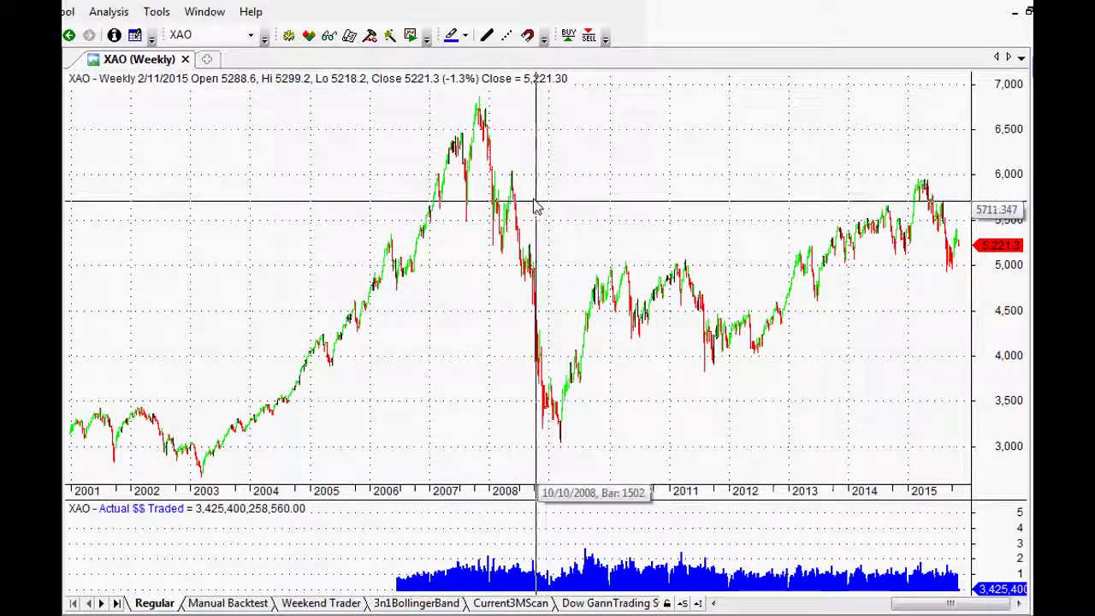
mouse_move(494, 201)
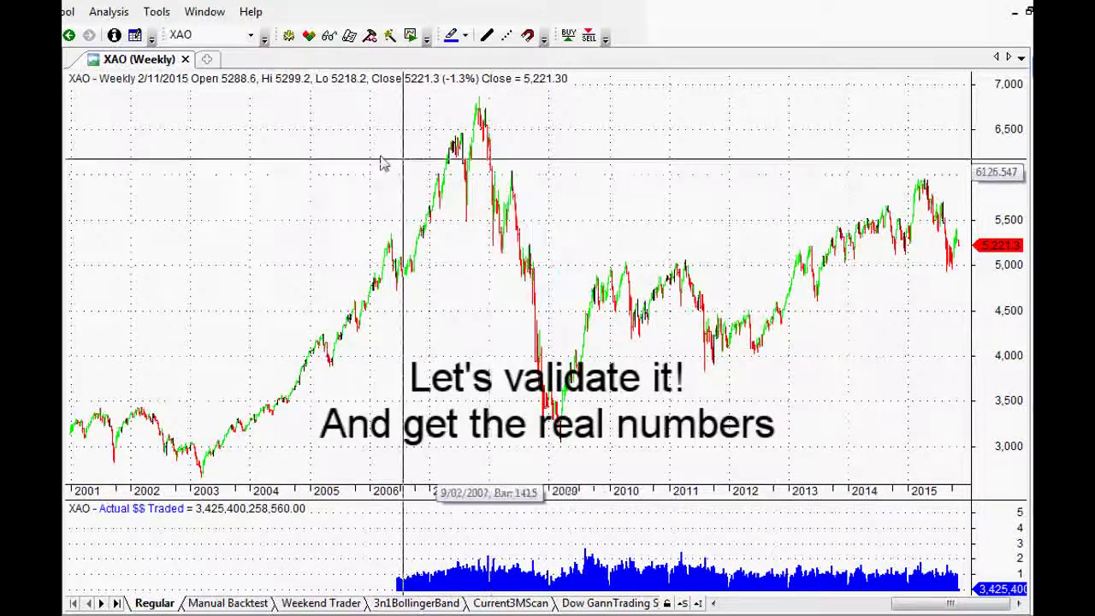
click(122, 20)
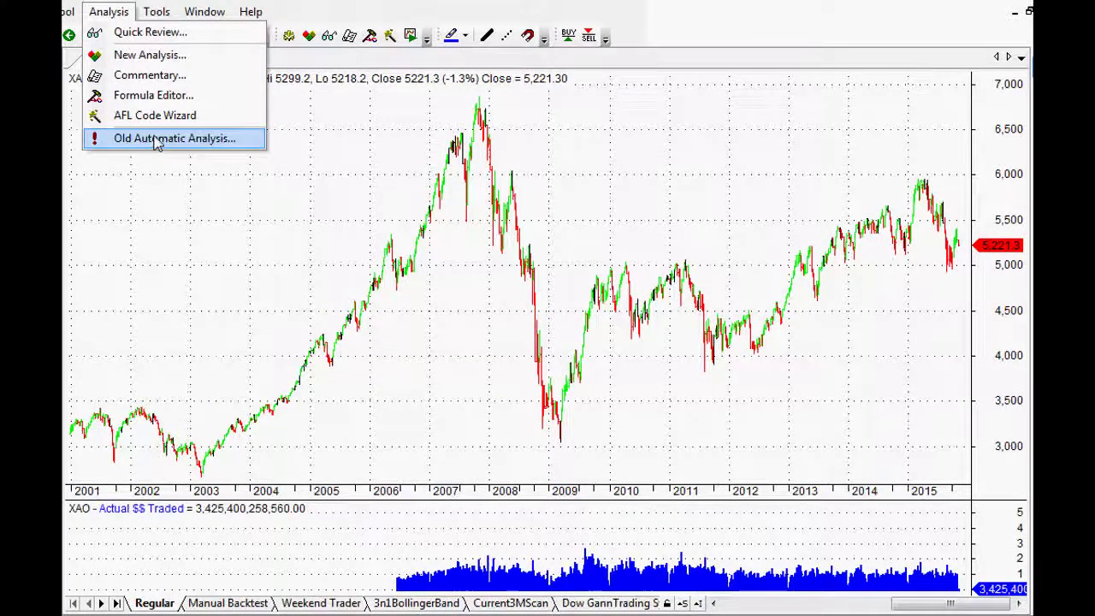
click(381, 163)
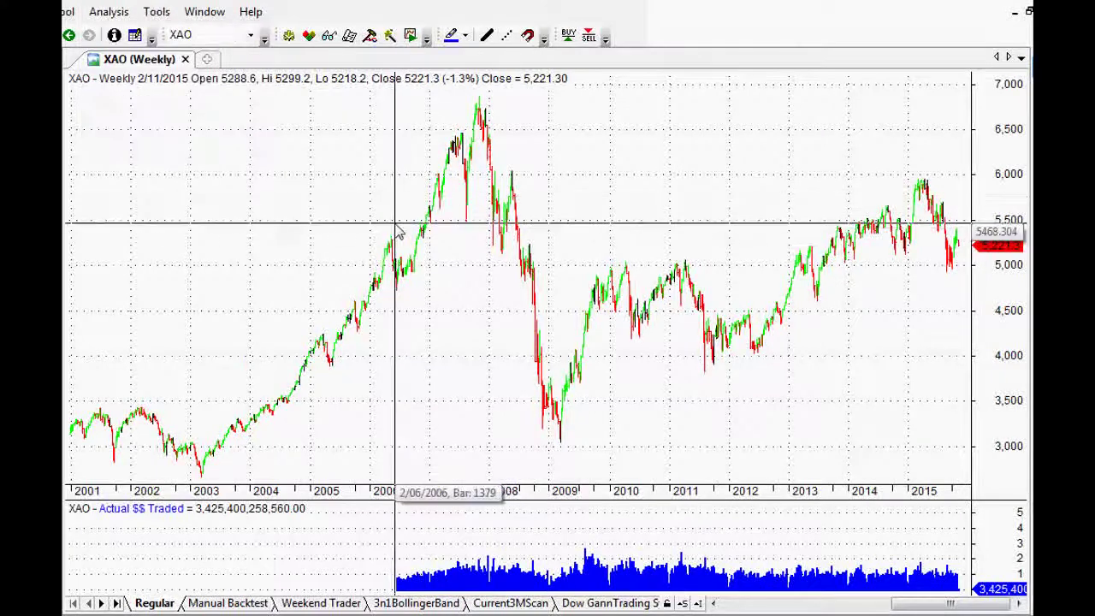
mouse_move(385, 234)
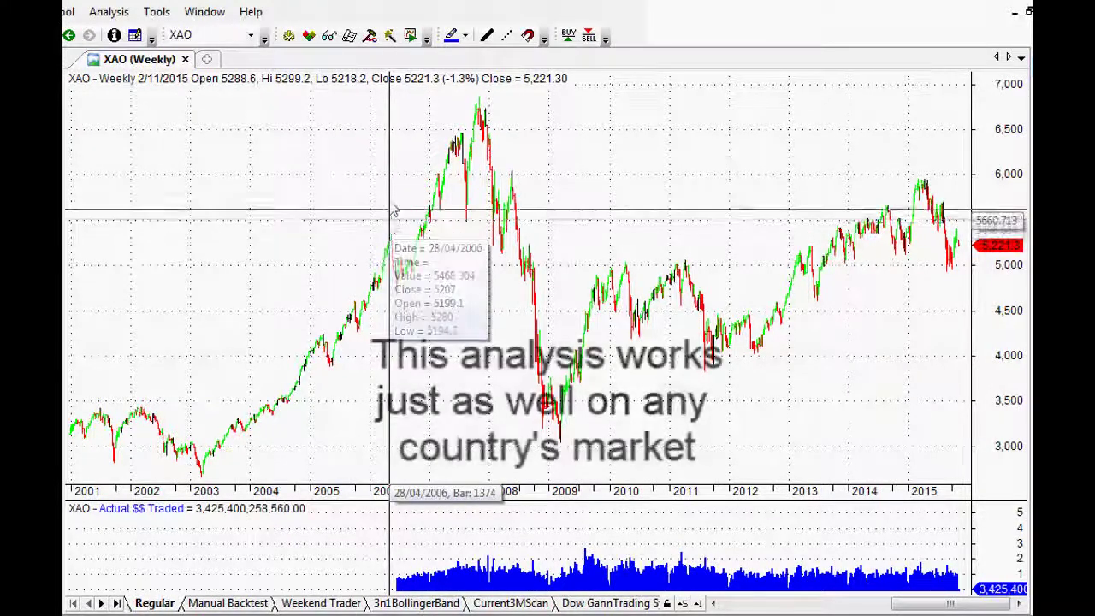
click(119, 14)
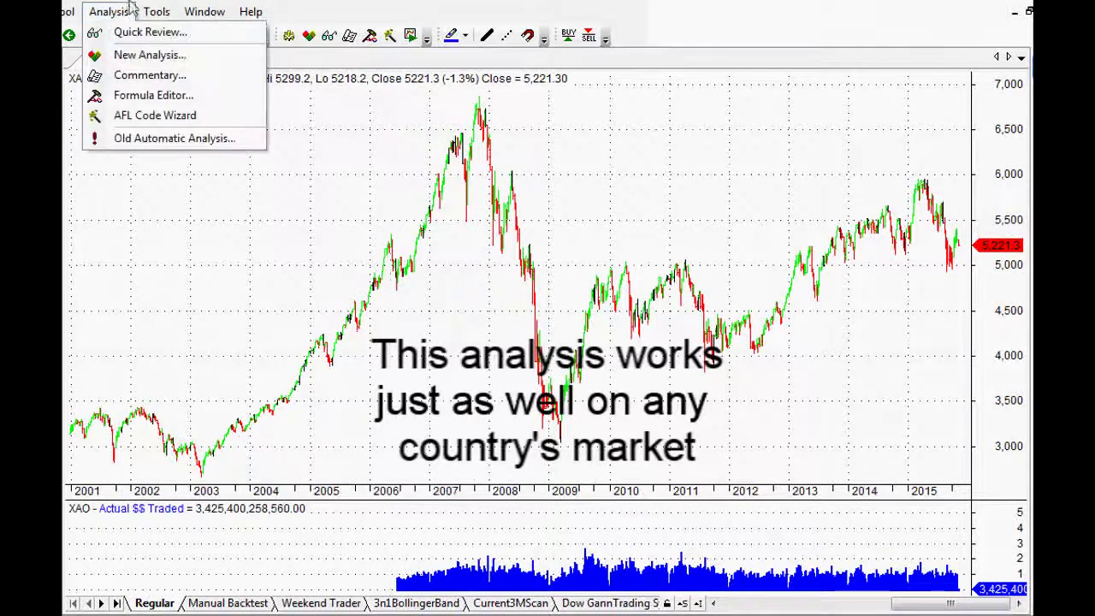
click(146, 139)
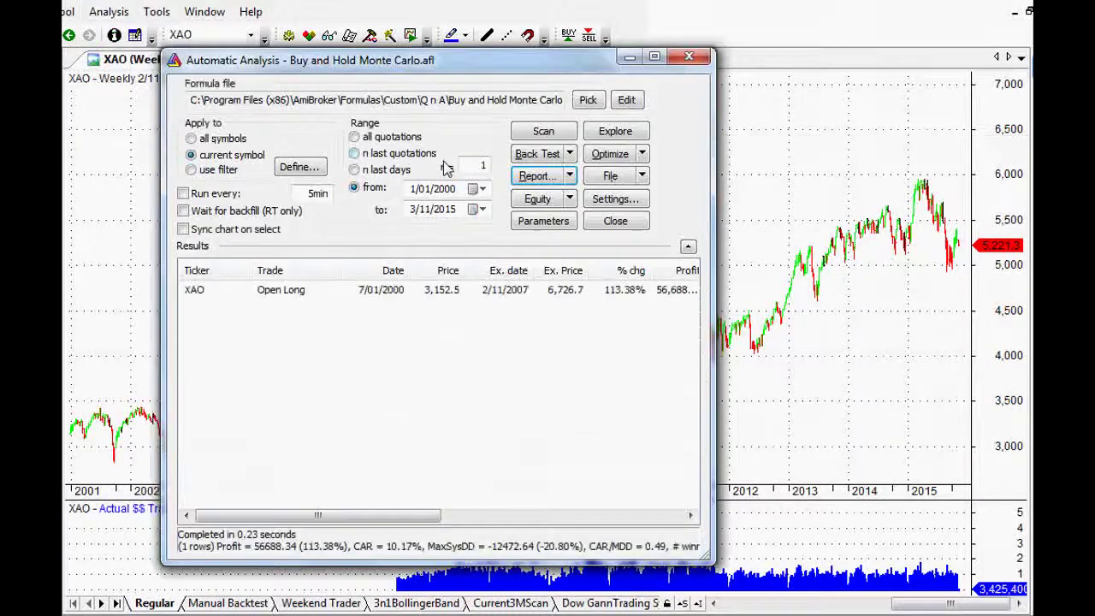
Centre the Automatic Analysis window and open Buy and Hold Monte Carlo.afl in the Formula Editor.
drag(504, 72, 533, 78)
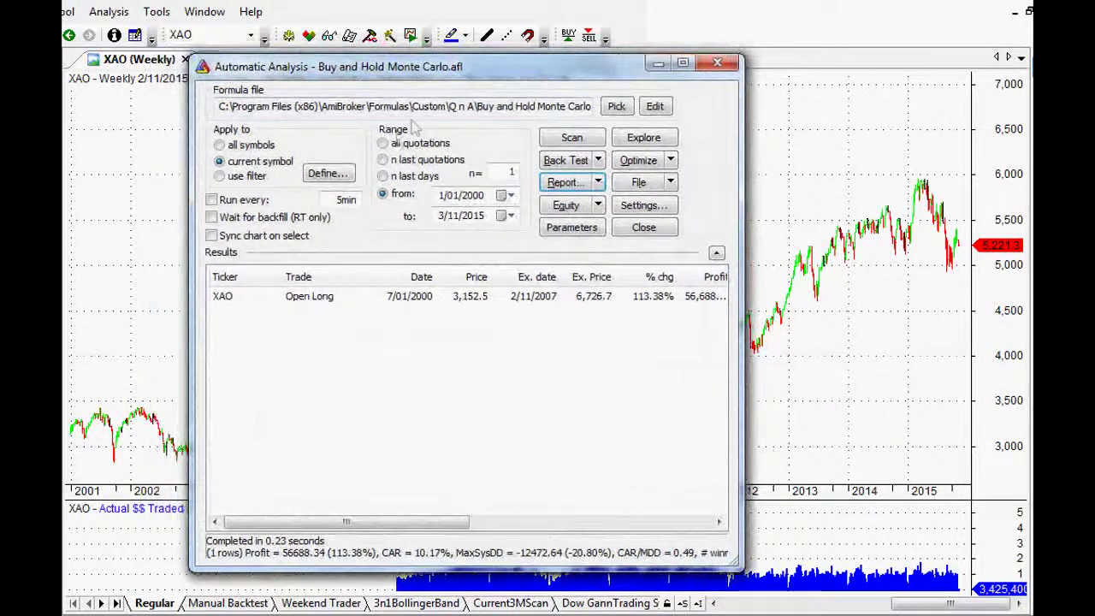
drag(415, 70, 549, 119)
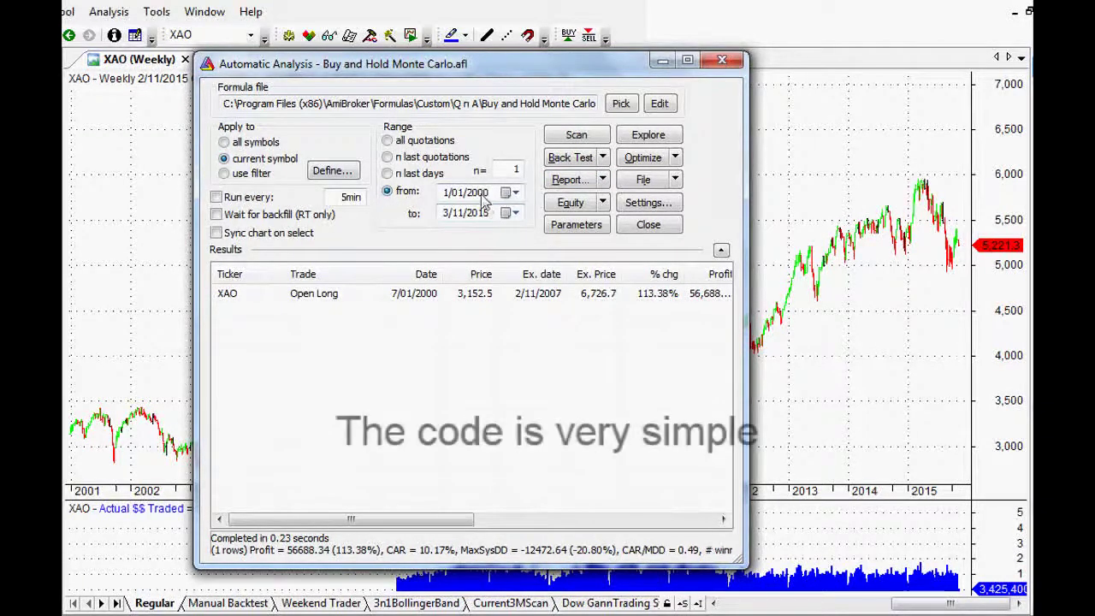
click(659, 104)
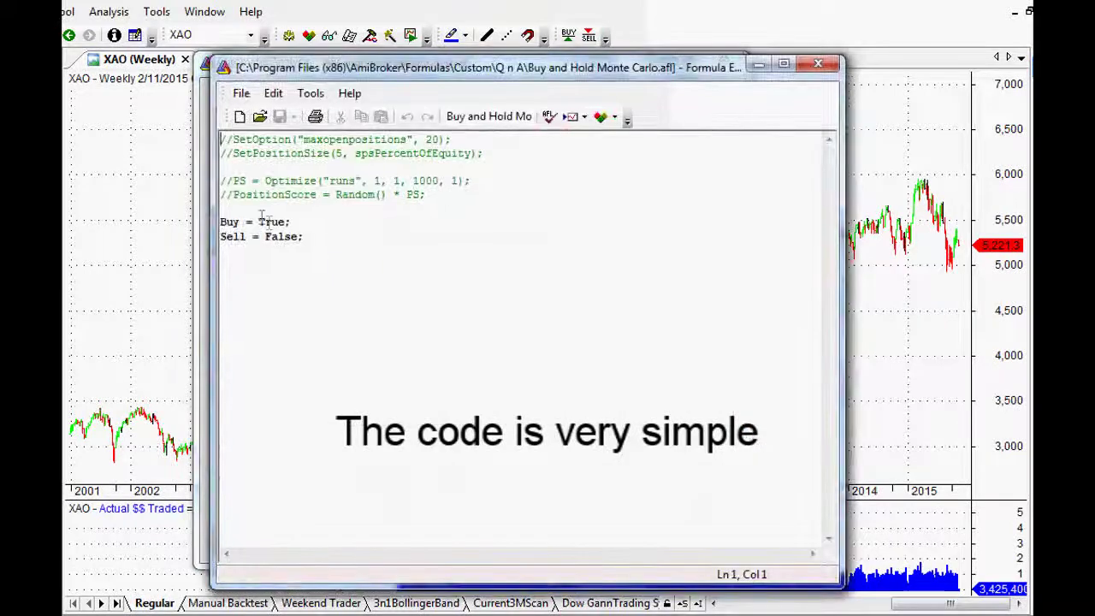
Retype trial 'Buy = True;' and 'Sell = fal' lines, then delete them, keeping the originals.
click(261, 212)
key(Return)
key(Return)
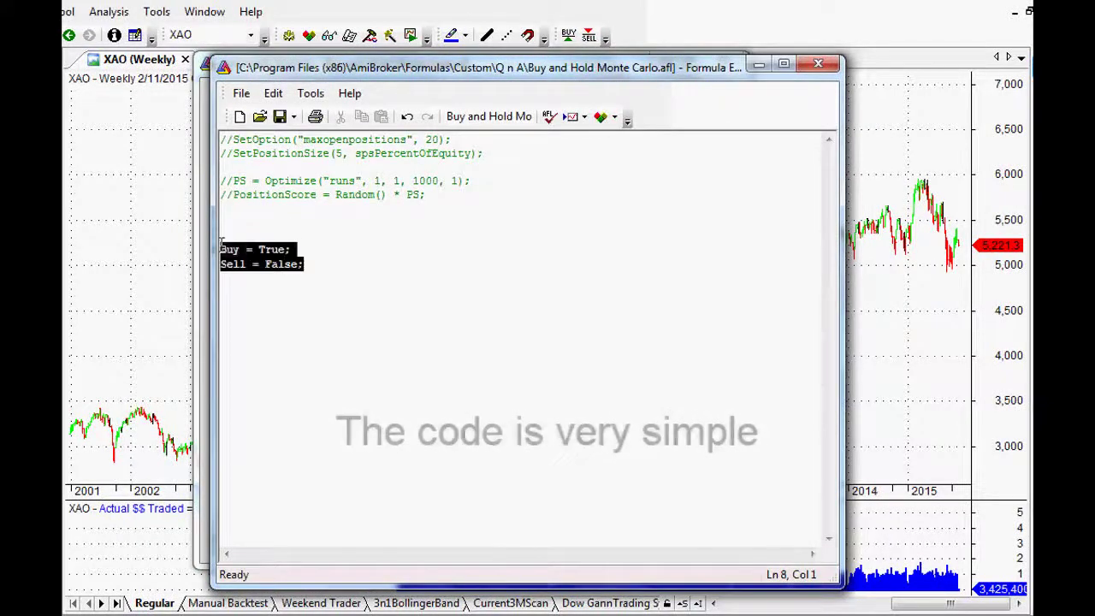
text(Buy = True)
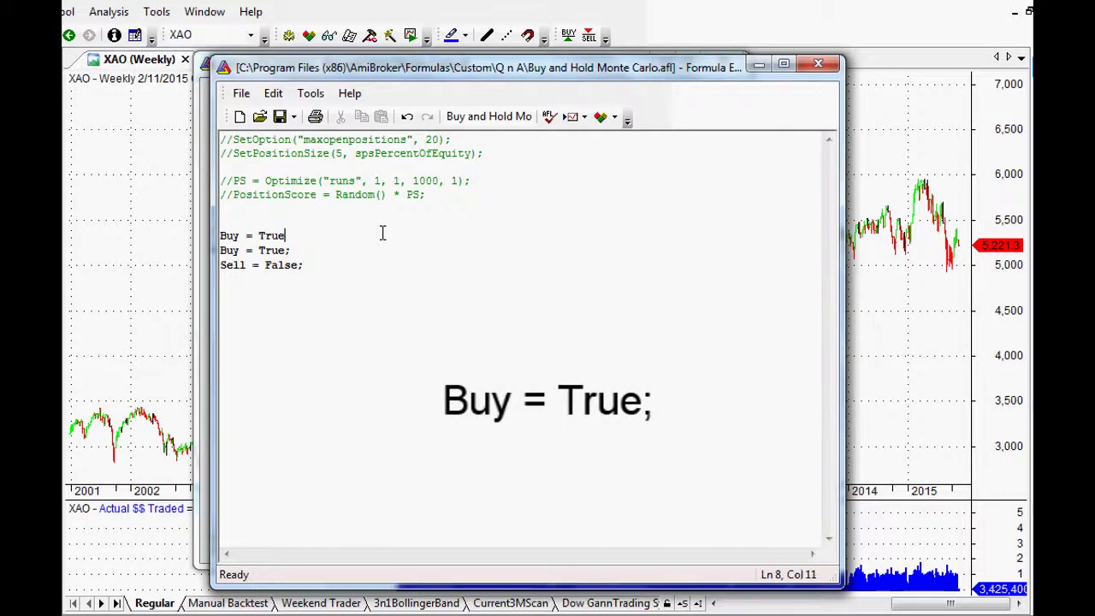
text(;)
key(shift+Home)
key(BackSpace)
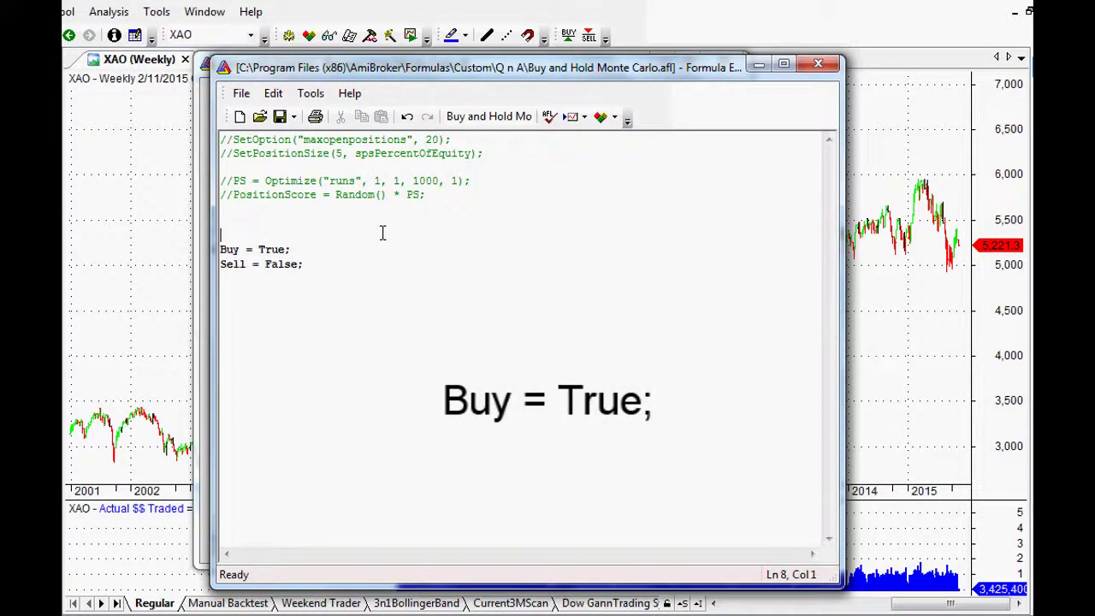
key(BackSpace)
click(360, 250)
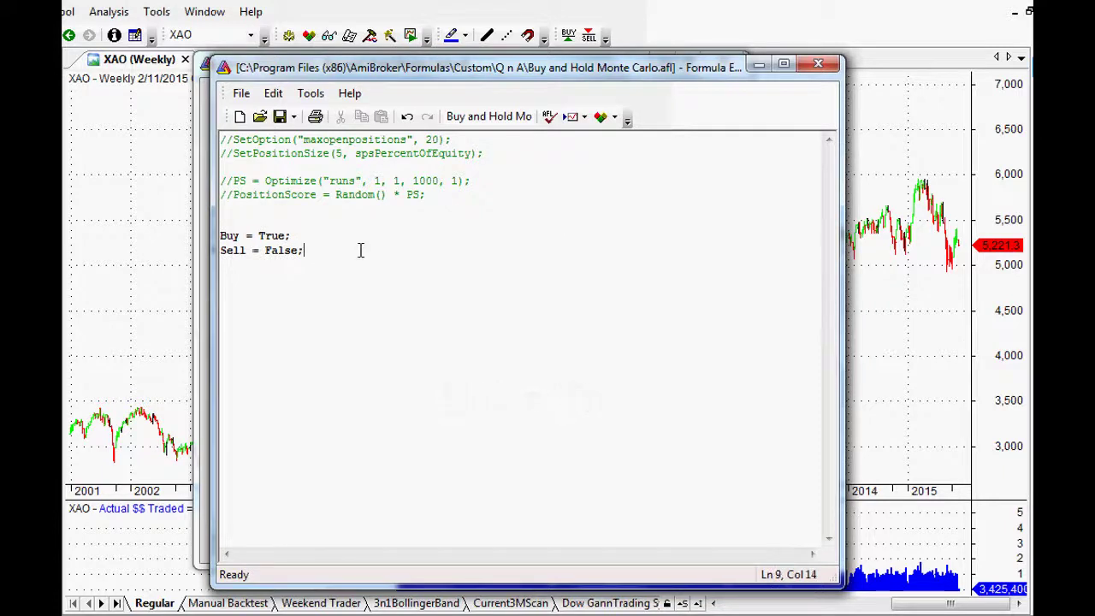
key(Return)
text(Sell = false;)
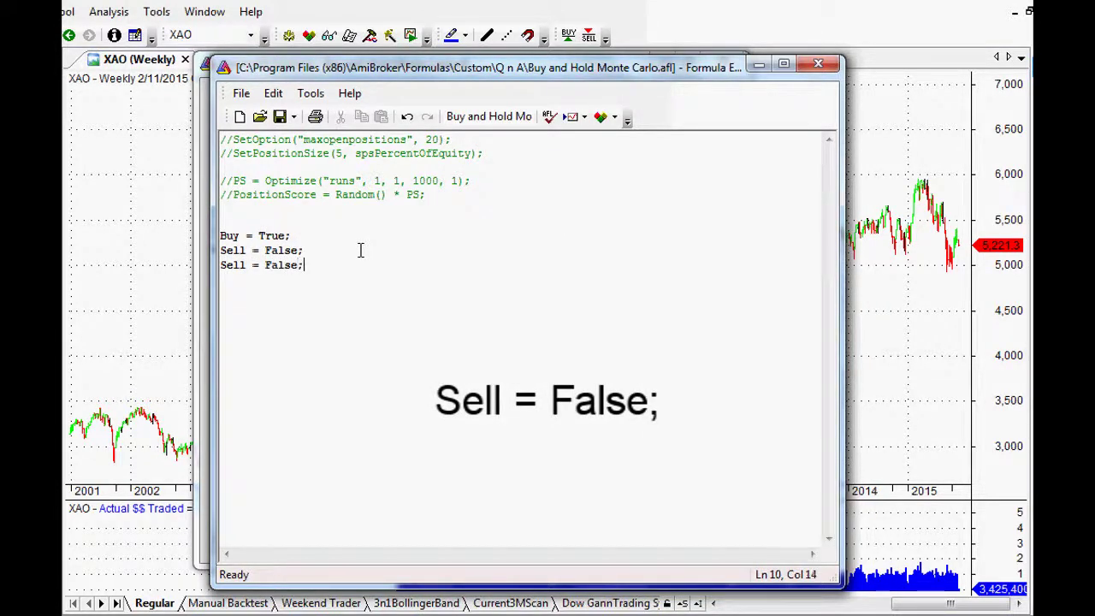
key(shift+Home)
key(Delete)
key(BackSpace)
Delete the blank line above Buy, save the formula and close the editor.
click(320, 223)
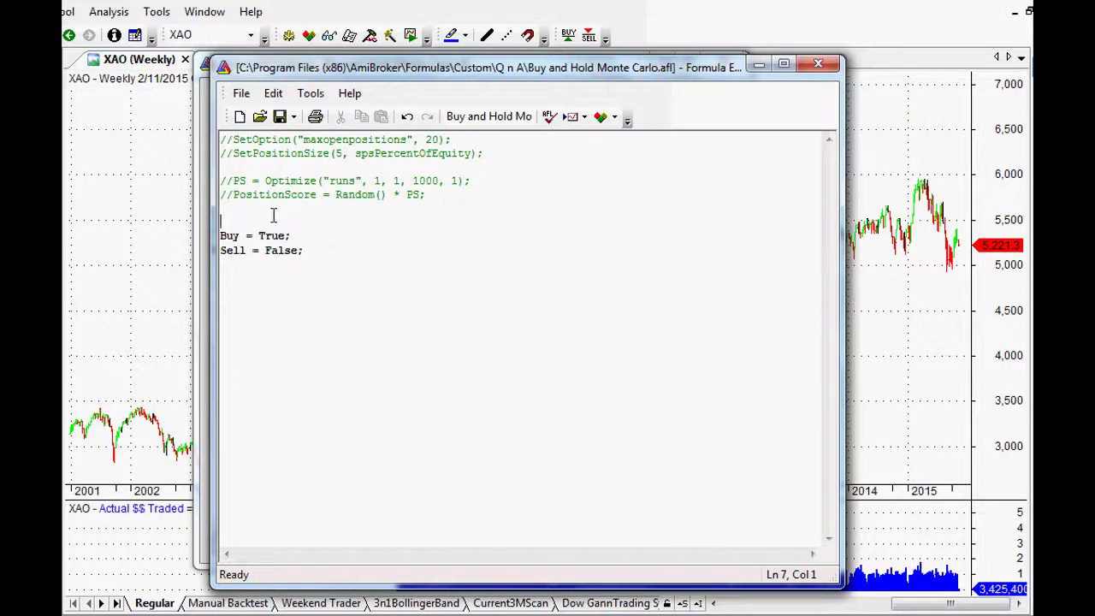
key(Delete)
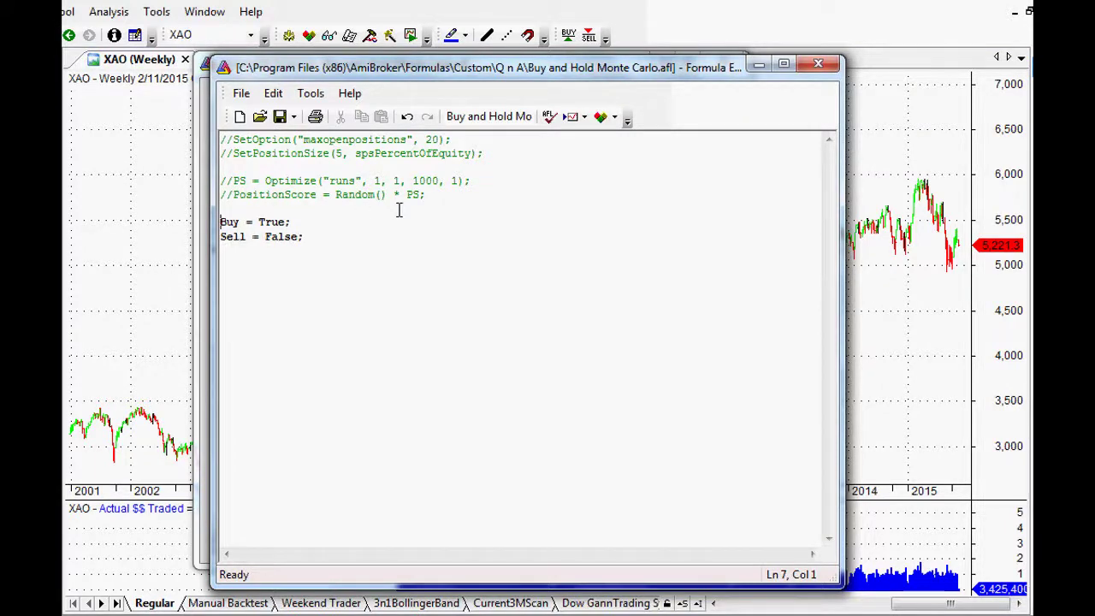
click(280, 117)
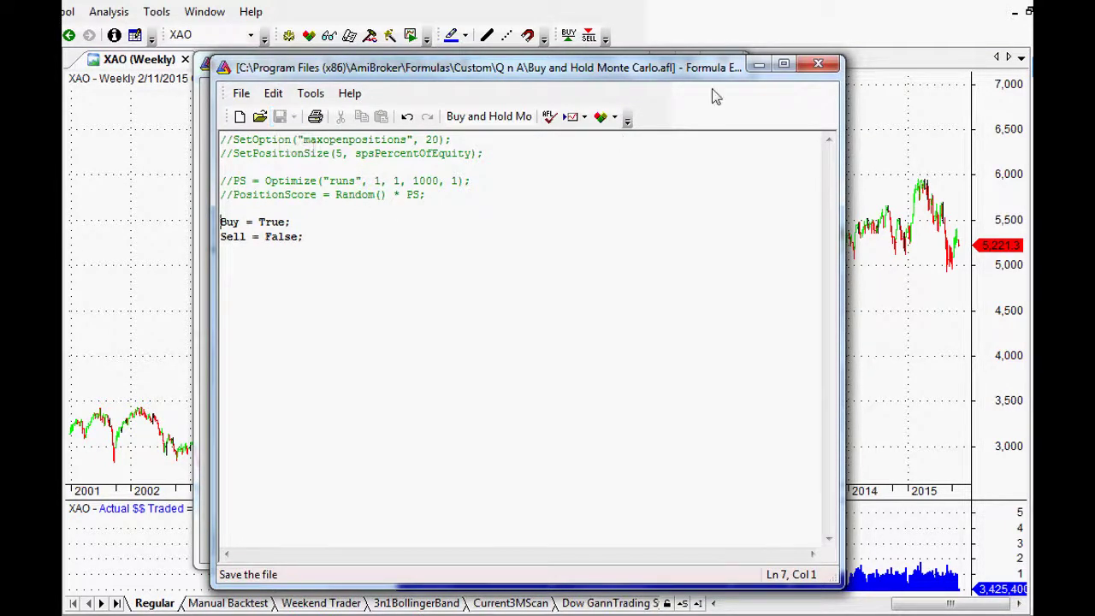
click(817, 65)
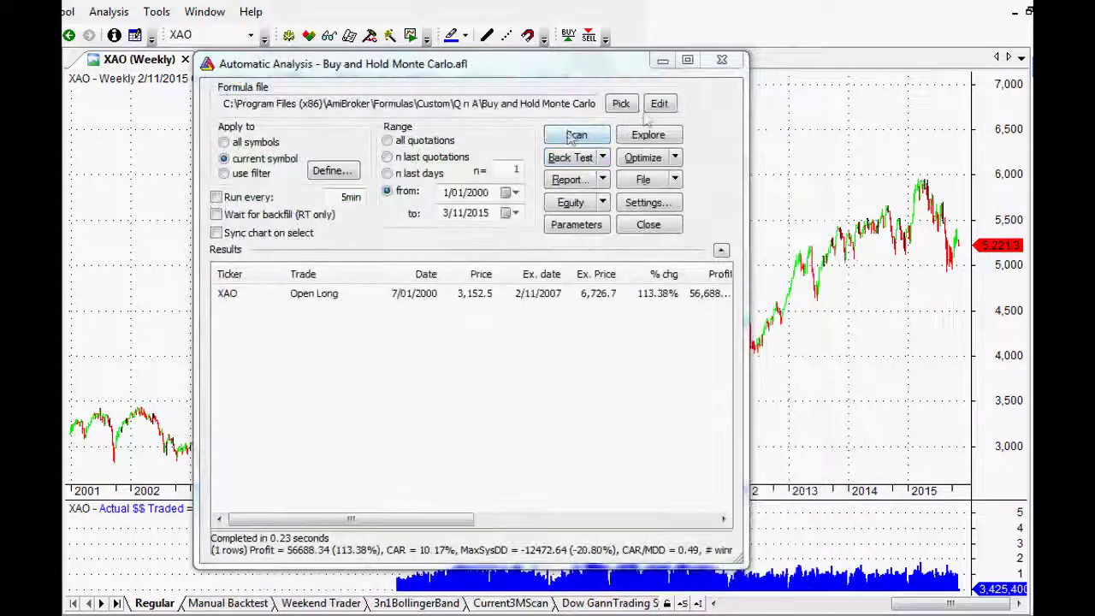
Backtest the formula on XAO and review its report: 65.62% gain, 32812.05 net profit.
click(571, 163)
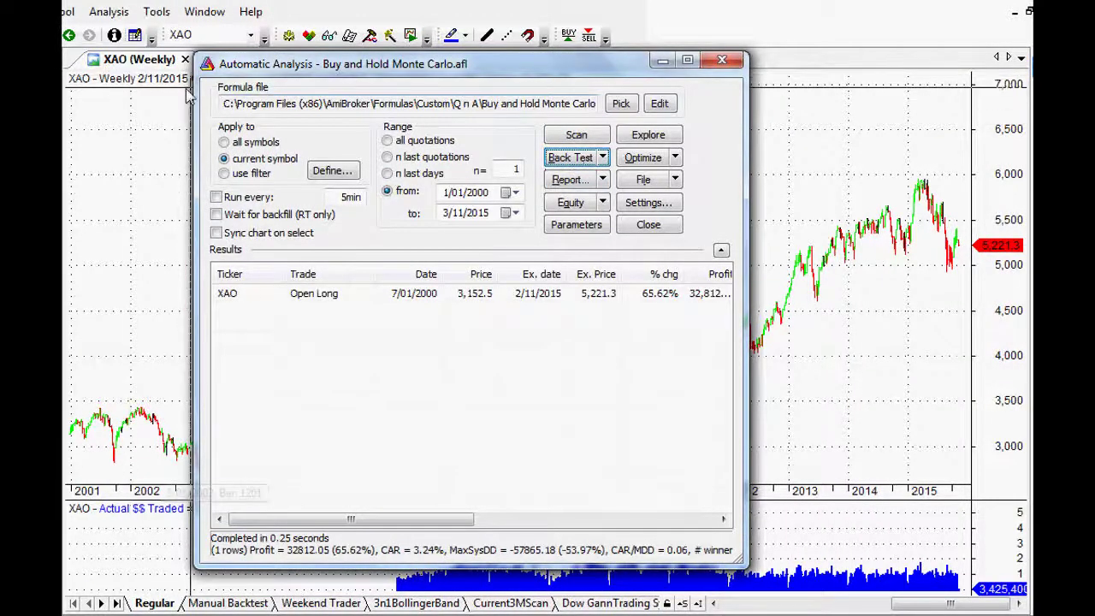
click(568, 182)
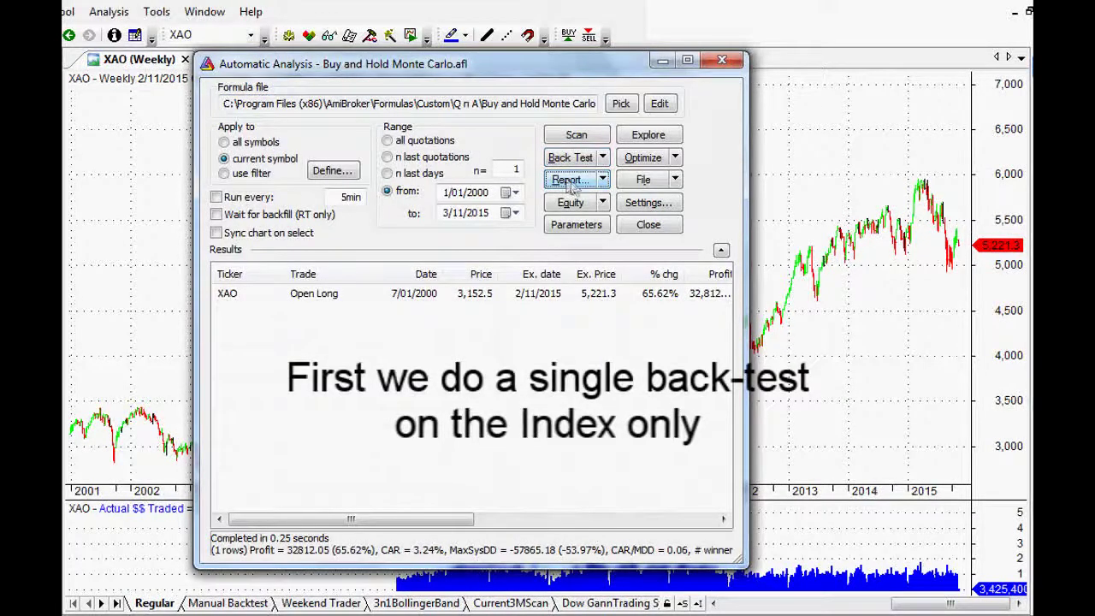
drag(202, 34, 525, 56)
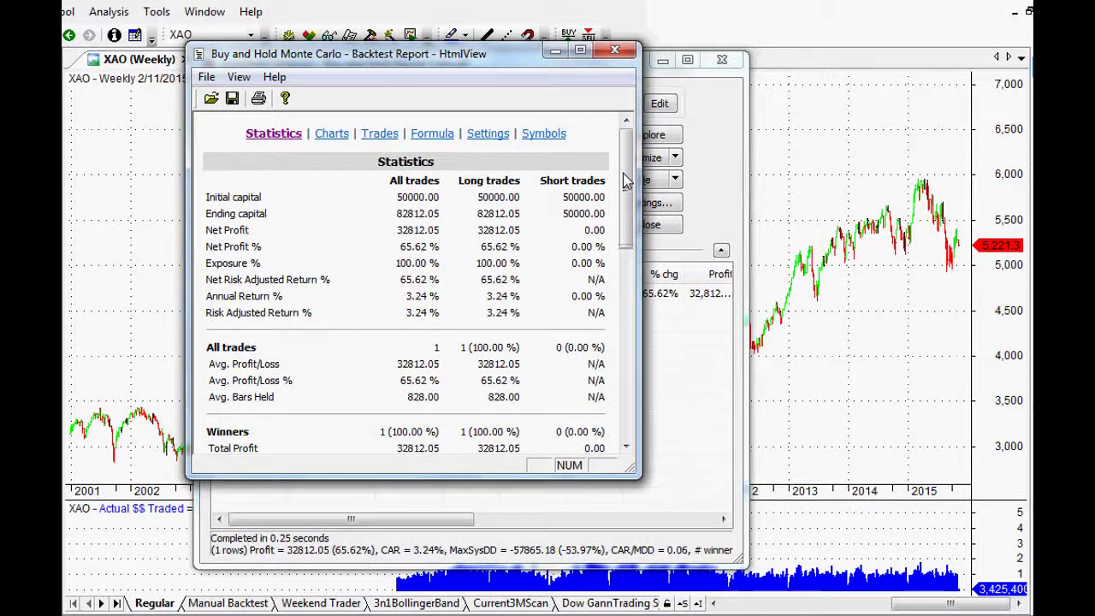
drag(627, 183, 610, 248)
click(472, 227)
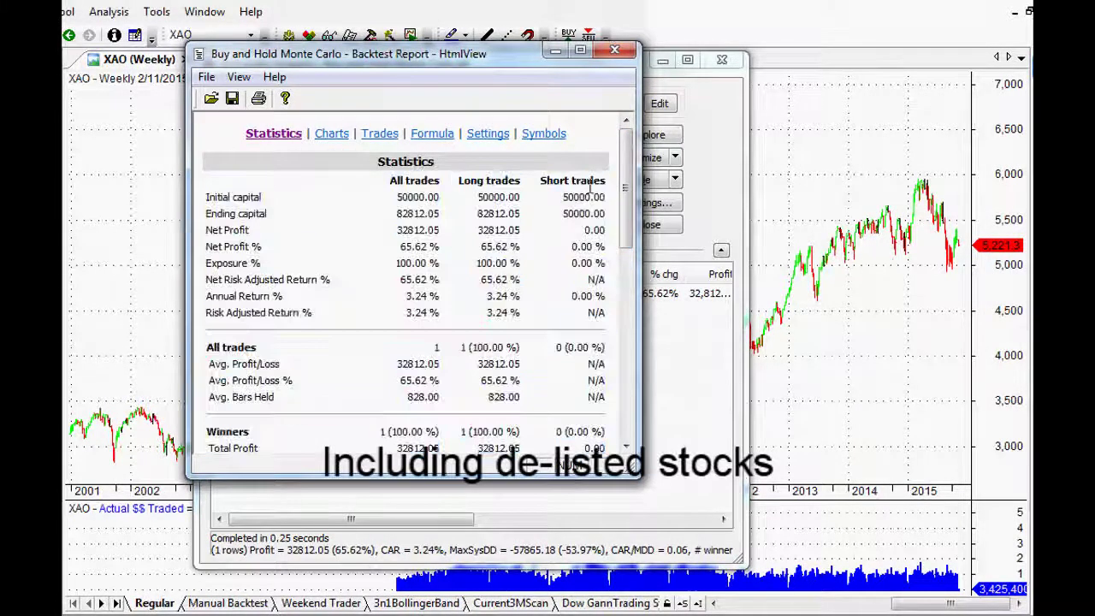
click(615, 51)
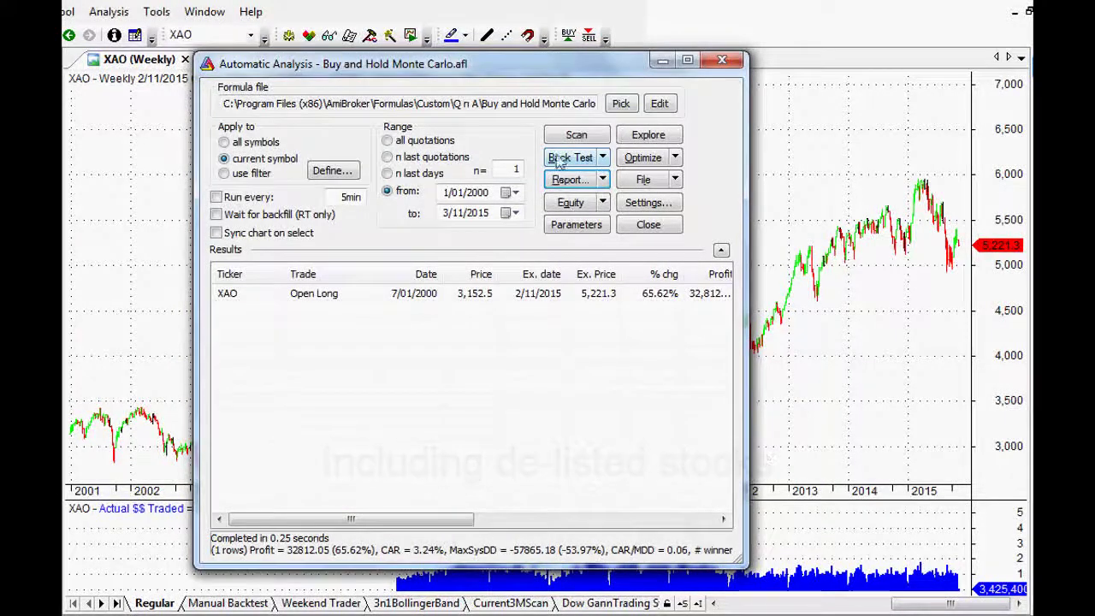
Apply the analysis to a filter using the 'ASX 200 with Delisted' watch list.
click(242, 173)
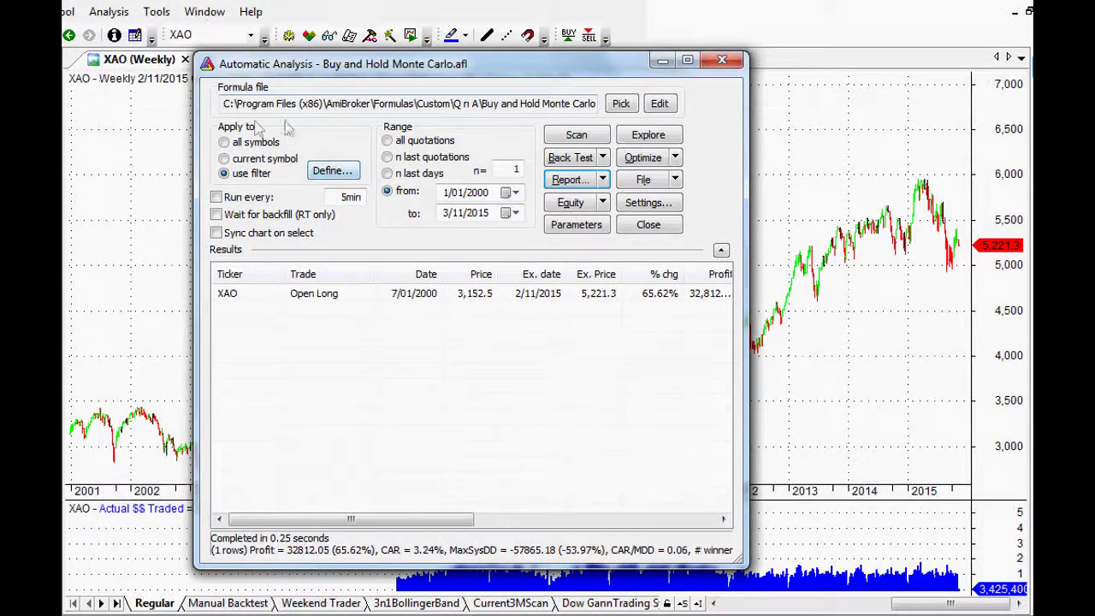
click(339, 176)
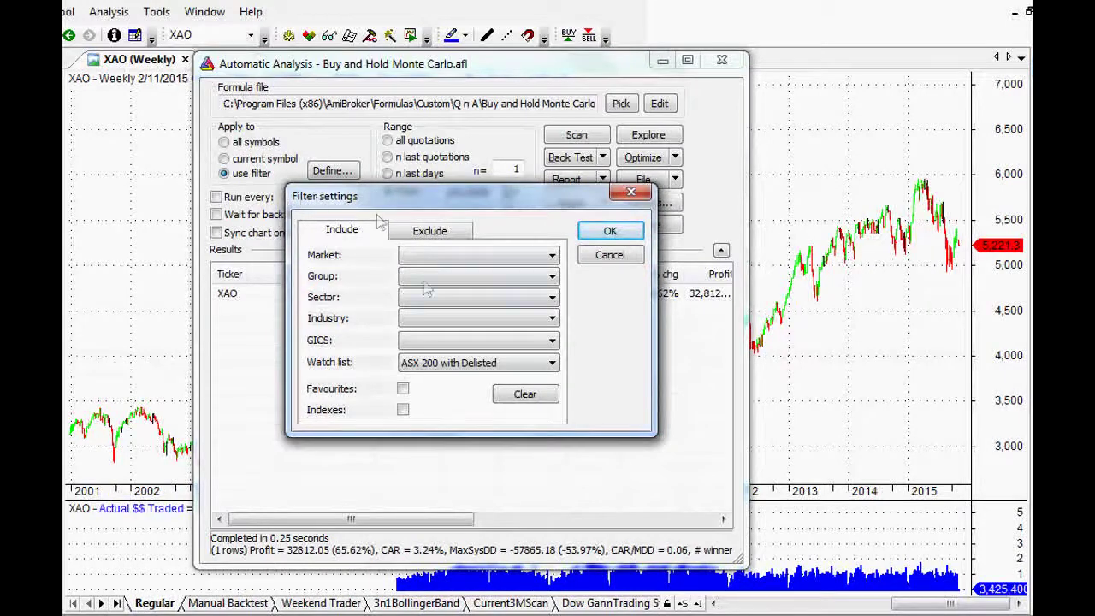
click(539, 366)
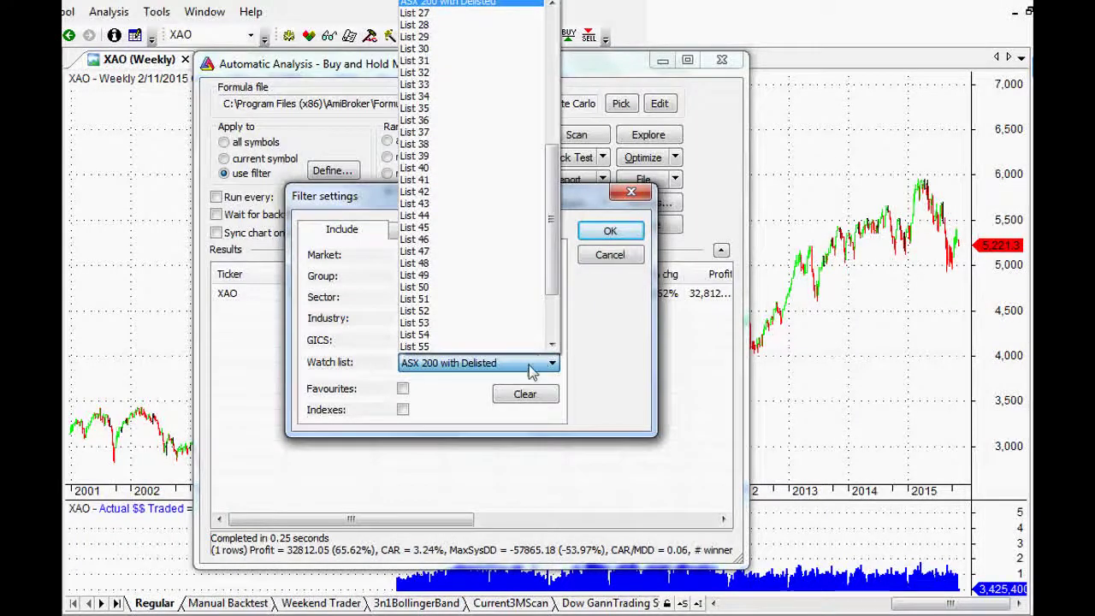
click(484, 367)
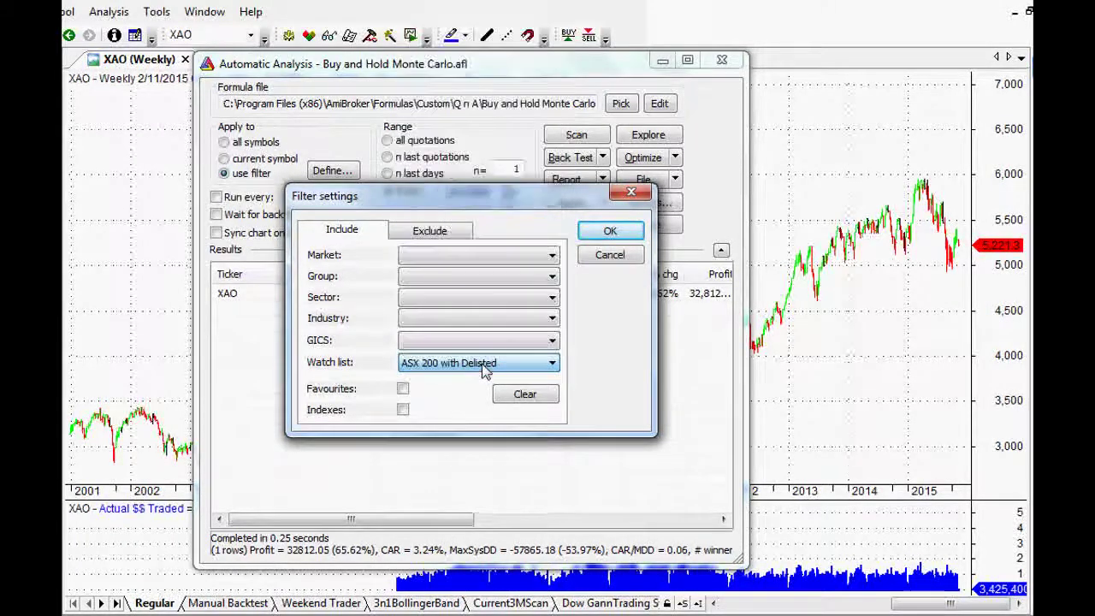
click(610, 231)
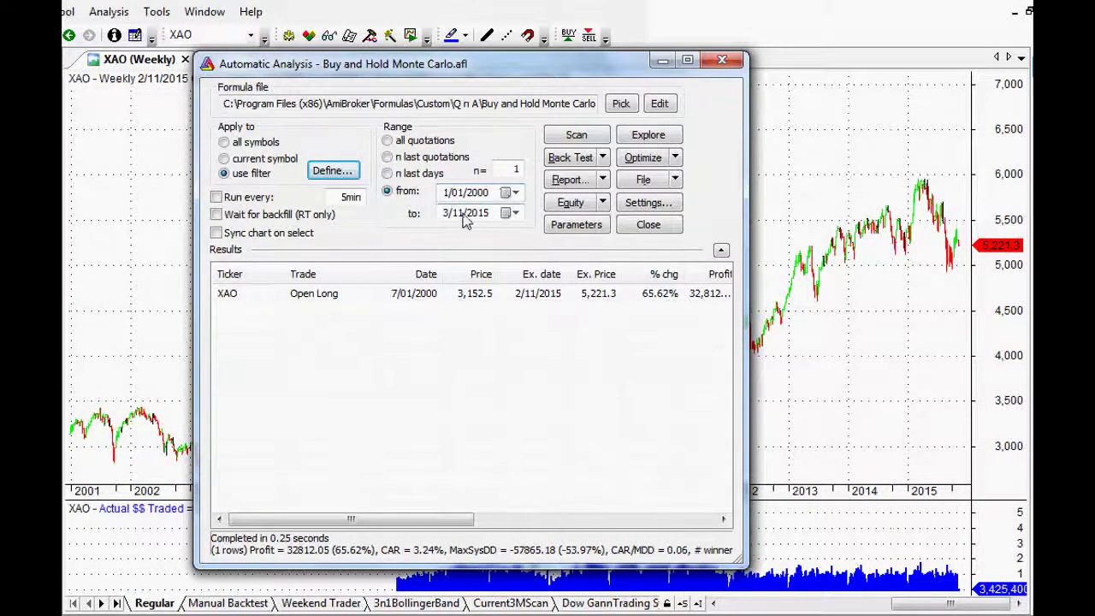
click(658, 103)
Uncomment the SetOption and SetPositionSize lines for 20 max open positions at spsPercentOfEquity.
click(232, 140)
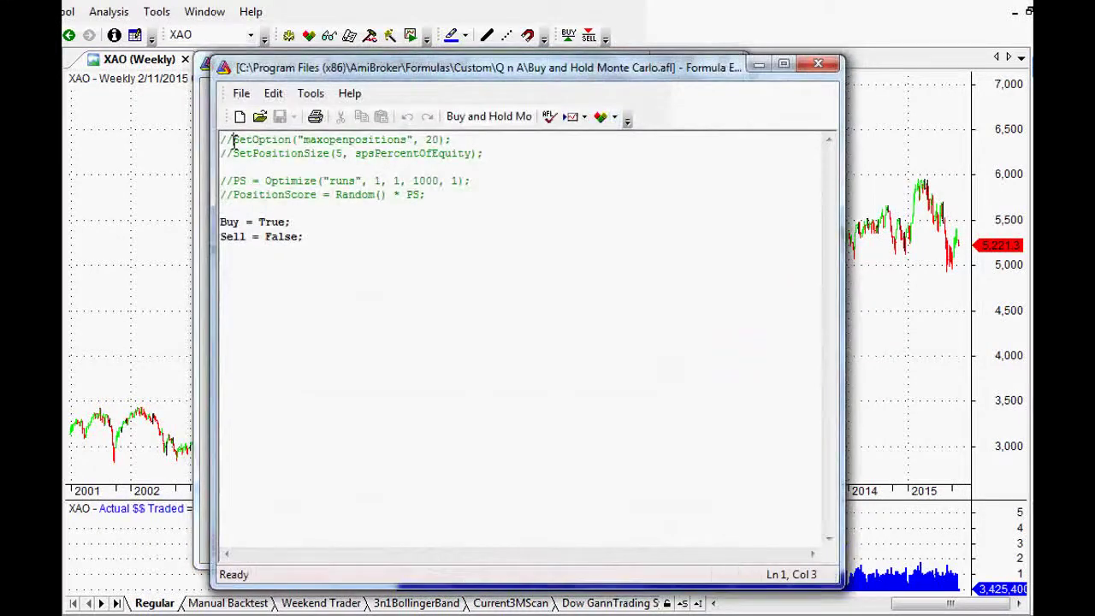
key(BackSpace)
key(BackSpace)
click(235, 154)
key(BackSpace)
key(BackSpace)
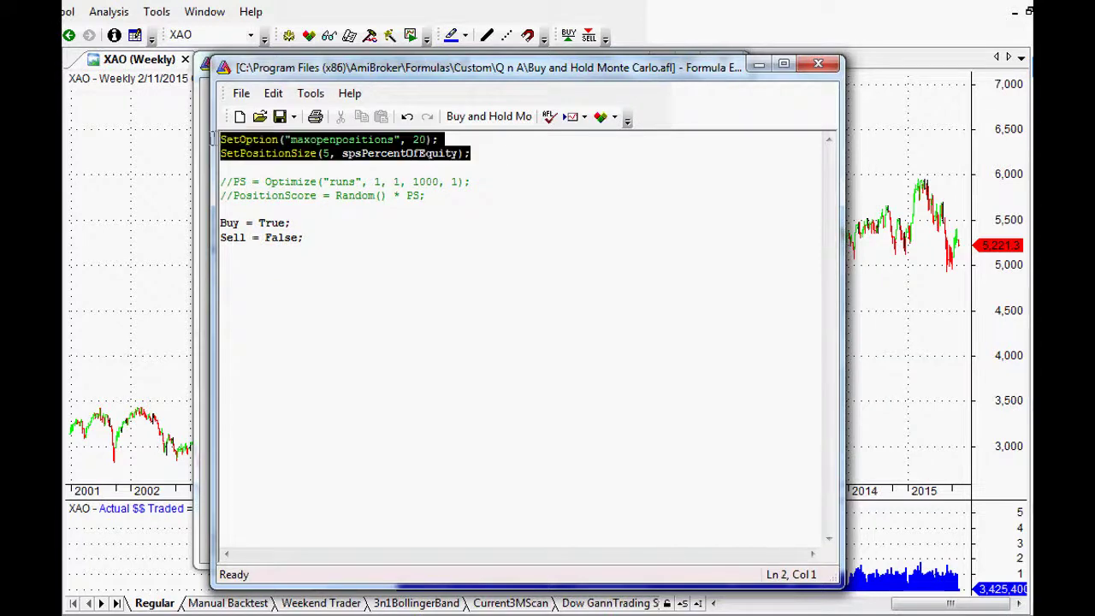
click(499, 150)
double_click(345, 139)
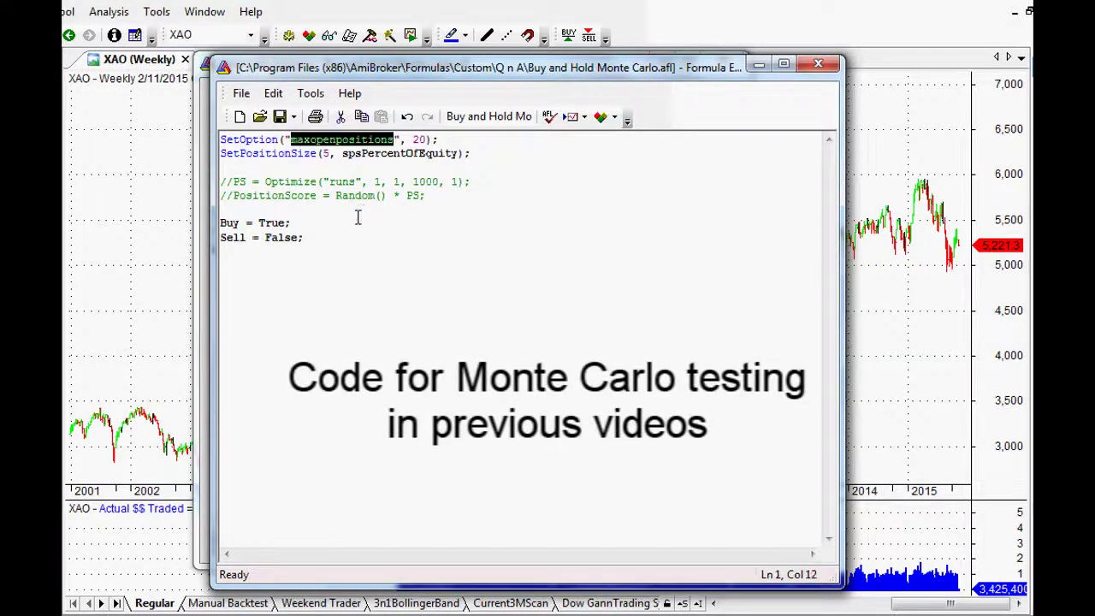
double_click(418, 140)
click(375, 153)
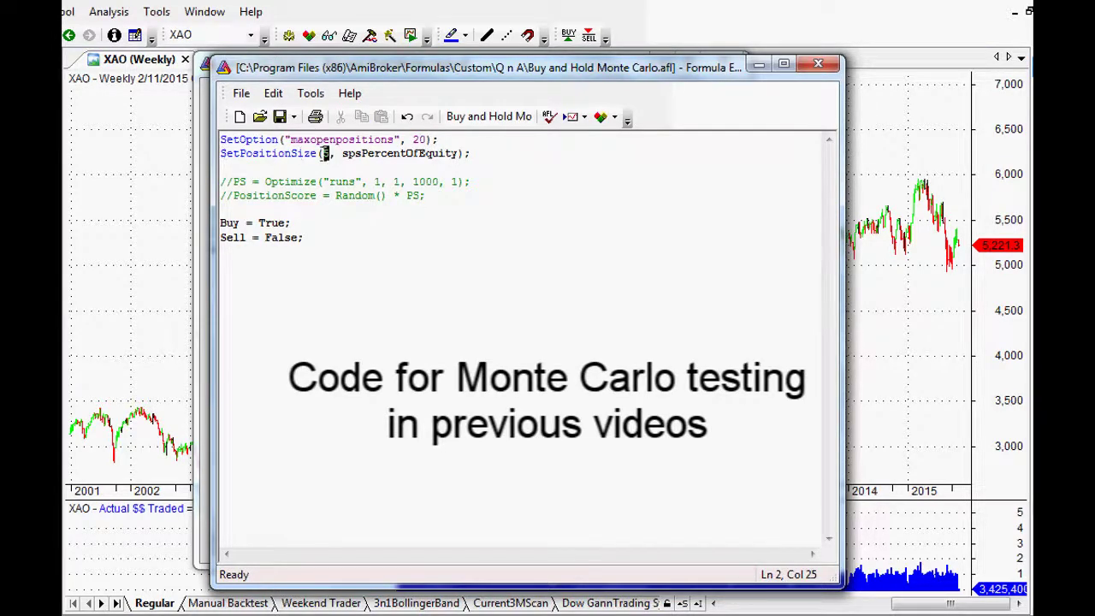
double_click(401, 153)
click(482, 151)
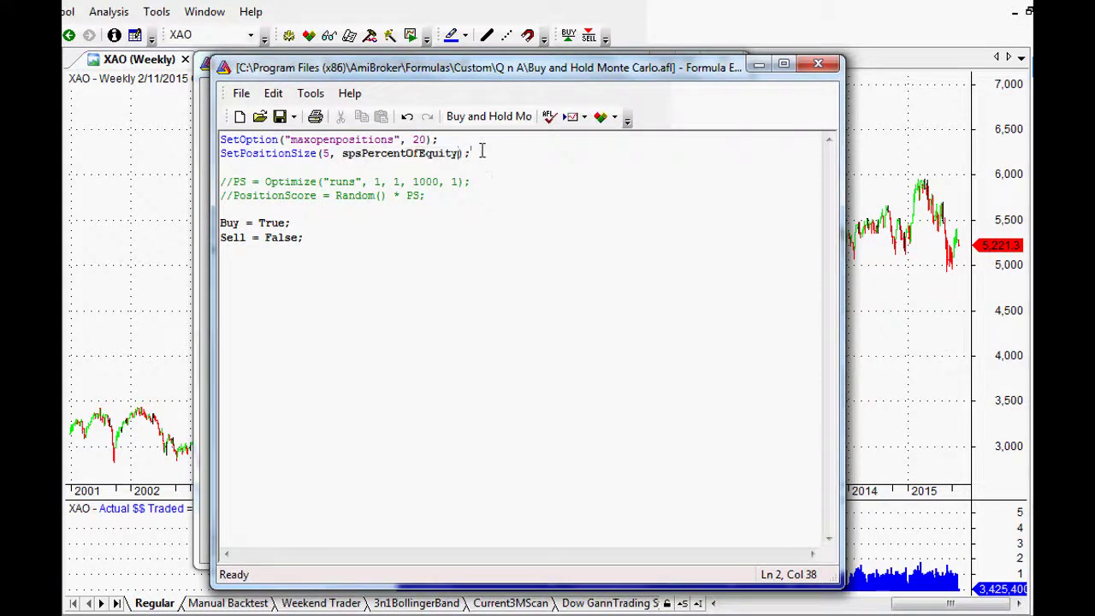
Uncomment the 1000-run Optimize line and the Random-based PositionScore line.
click(232, 181)
key(BackSpace)
key(BackSpace)
click(232, 195)
key(BackSpace)
key(BackSpace)
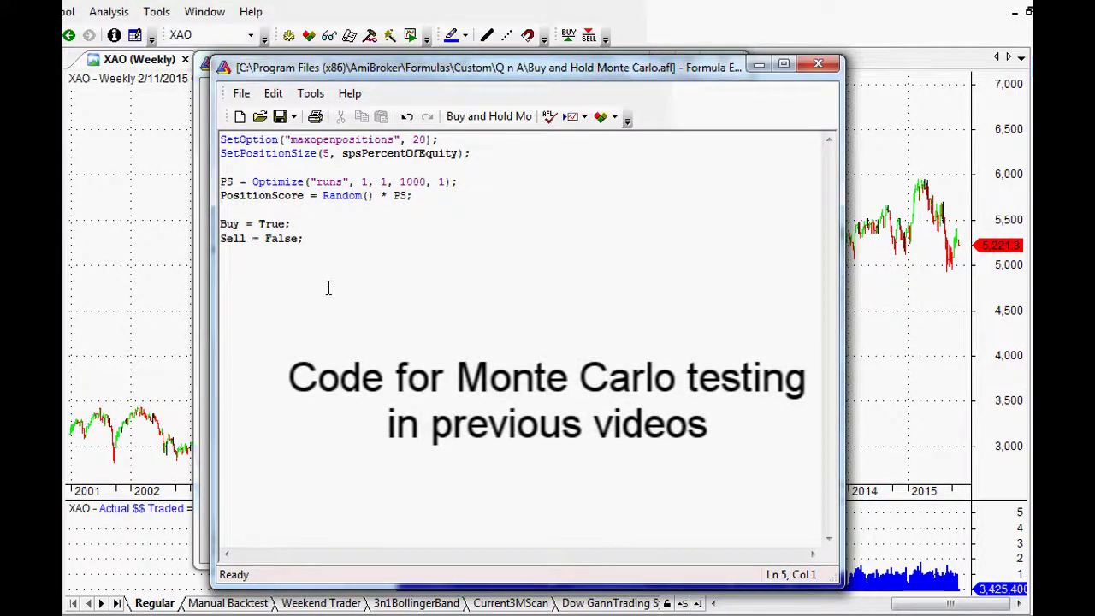
double_click(257, 197)
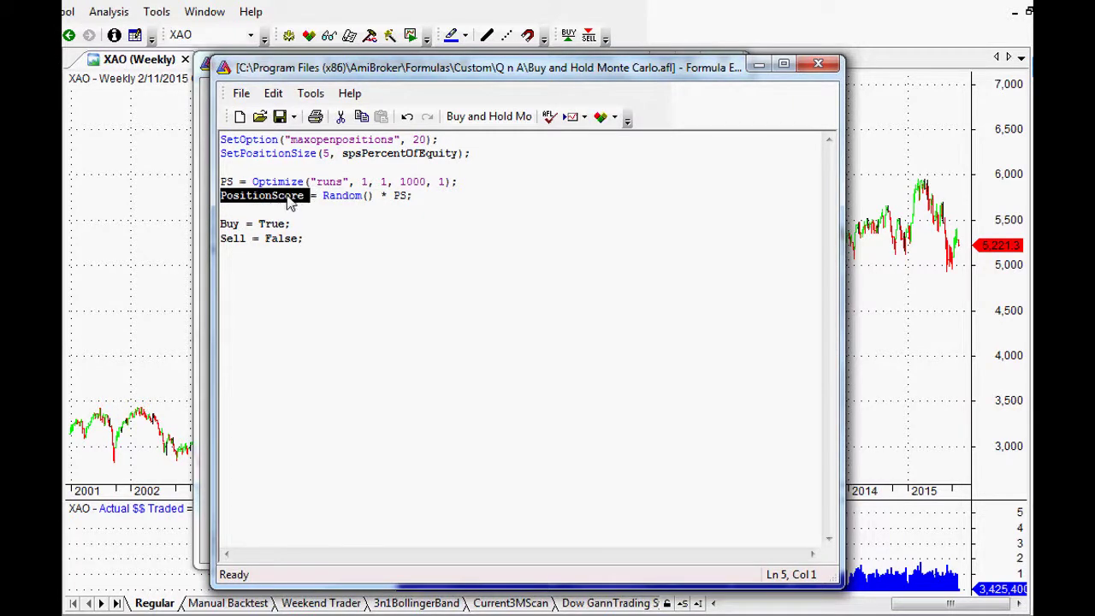
double_click(342, 195)
click(362, 196)
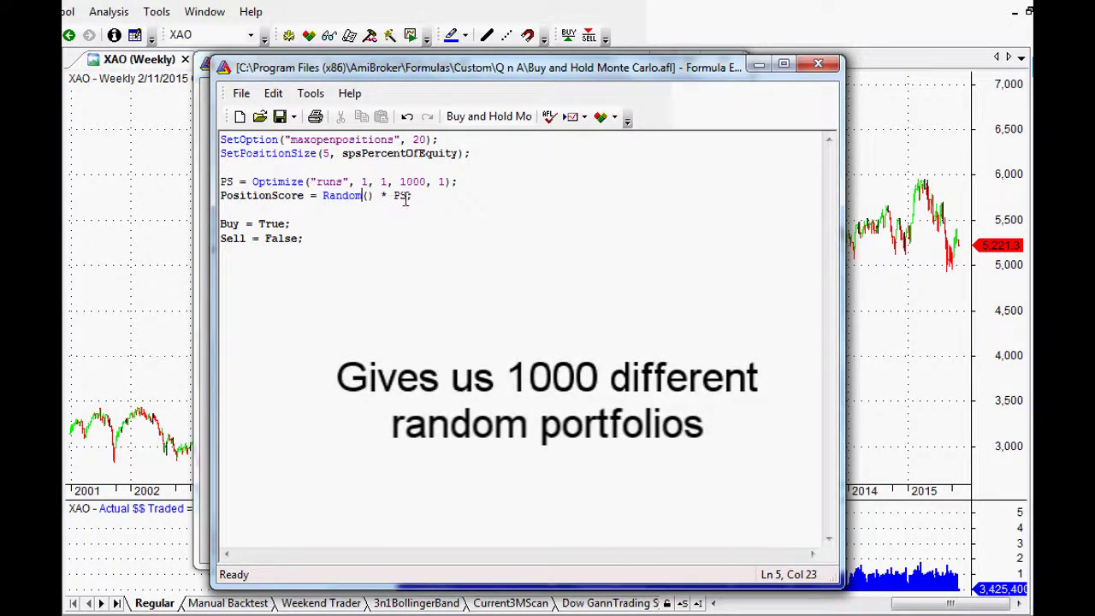
double_click(399, 195)
double_click(412, 181)
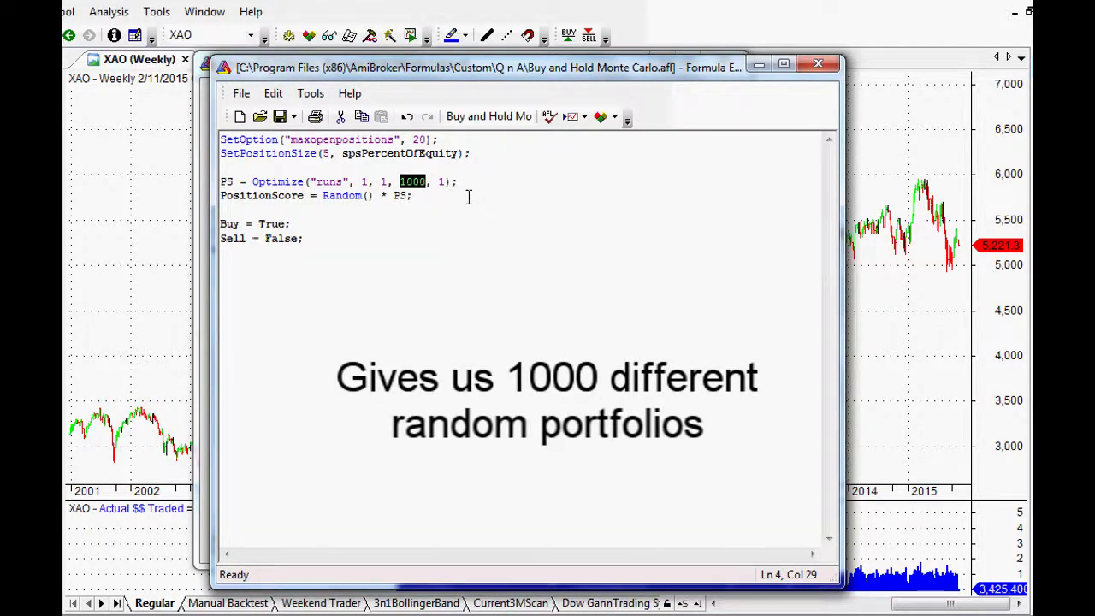
Save the edited formula and run the 1000-step random optimization.
click(816, 67)
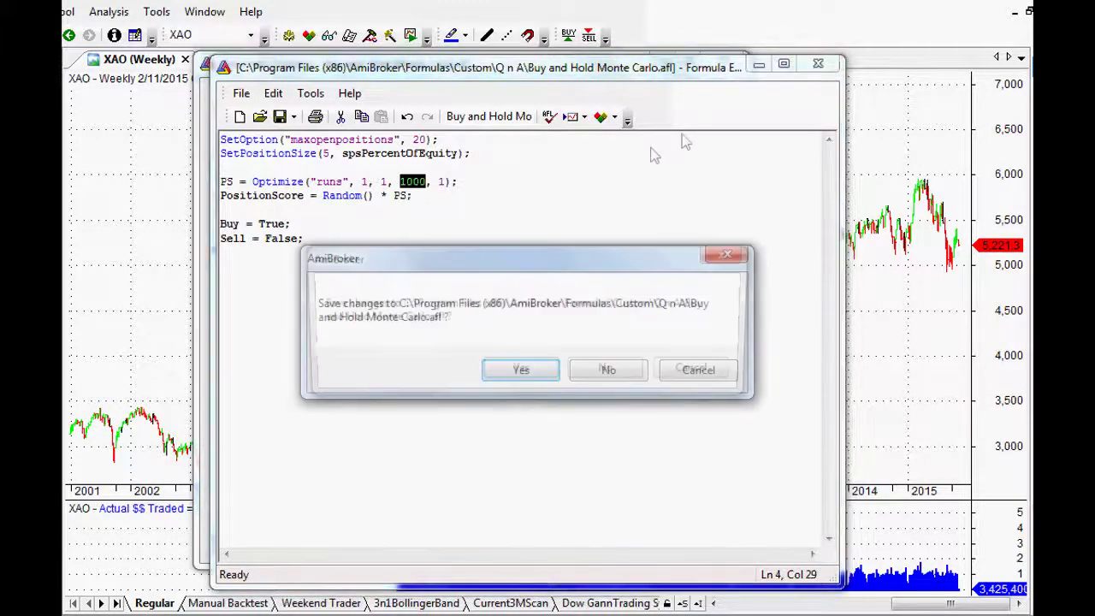
click(524, 373)
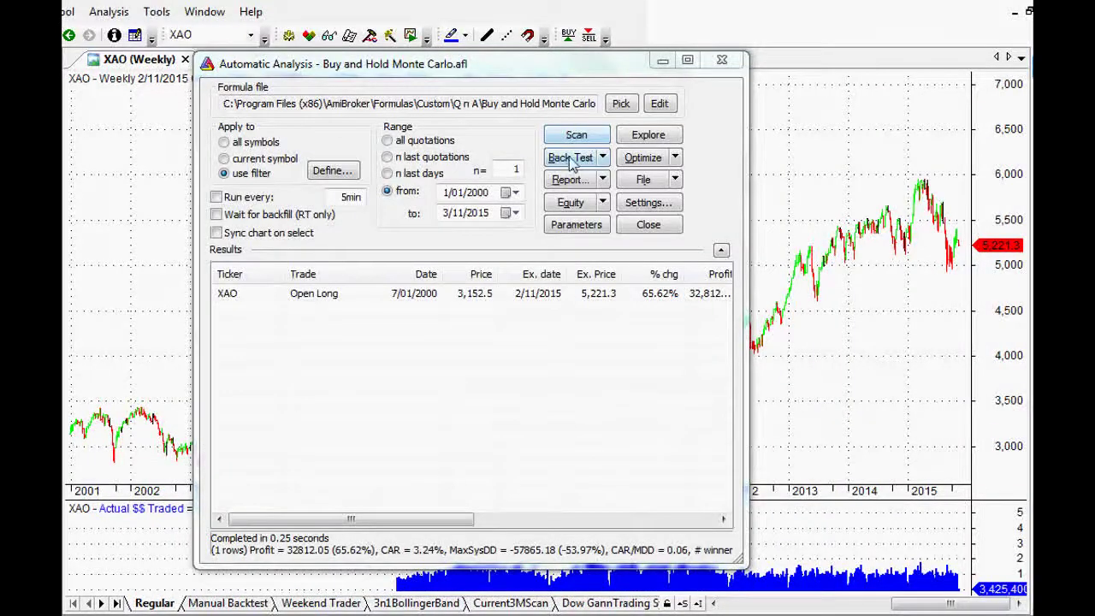
click(649, 159)
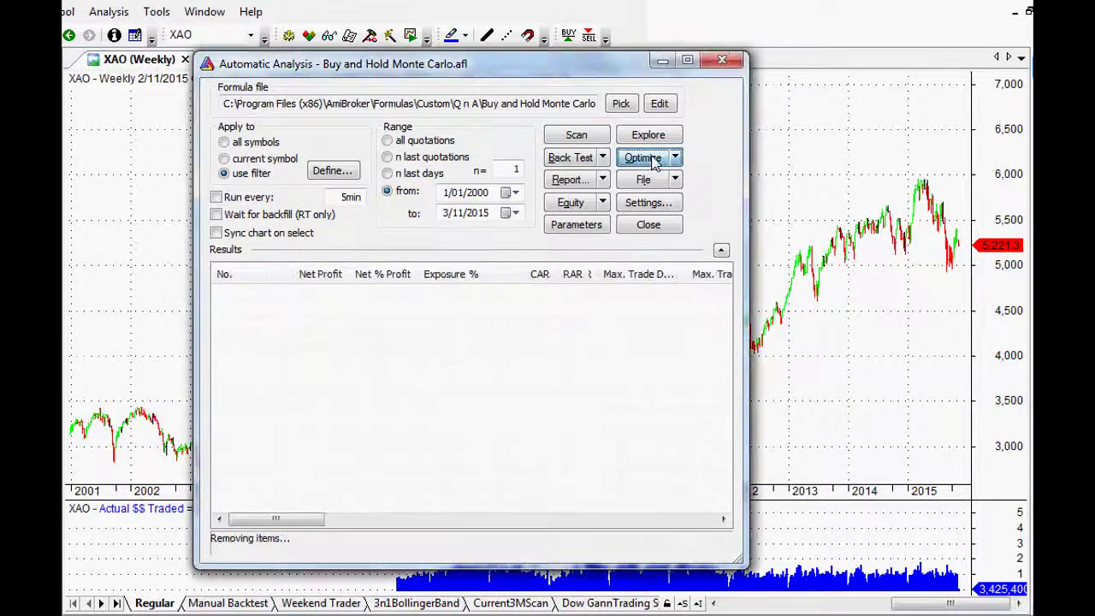
click(491, 366)
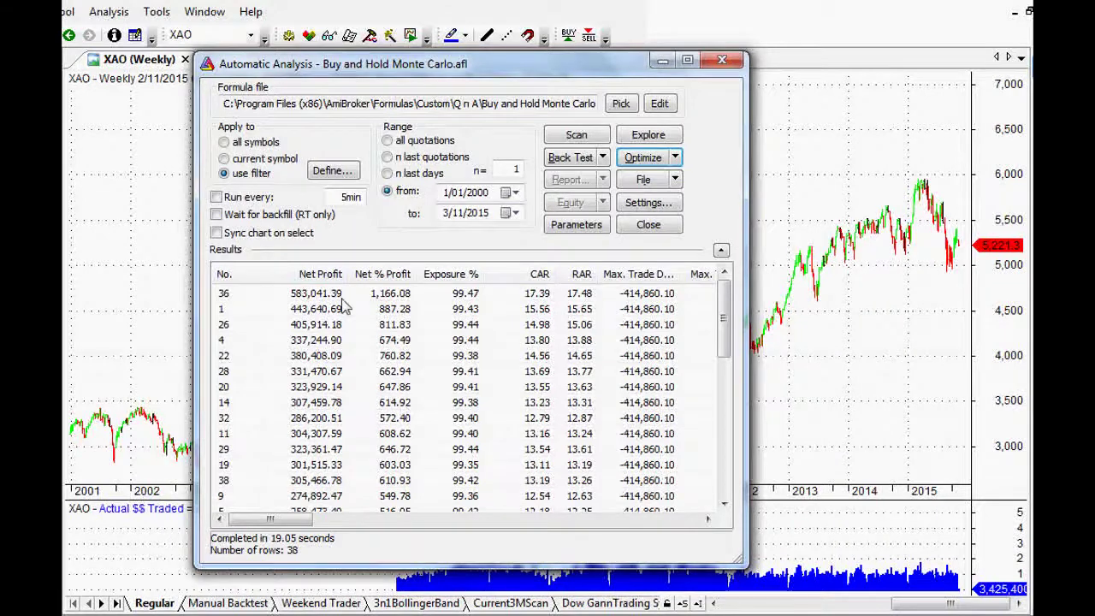
Start exporting the optimization results, cancel, and switch to the 2 Buy and hold folder.
click(674, 180)
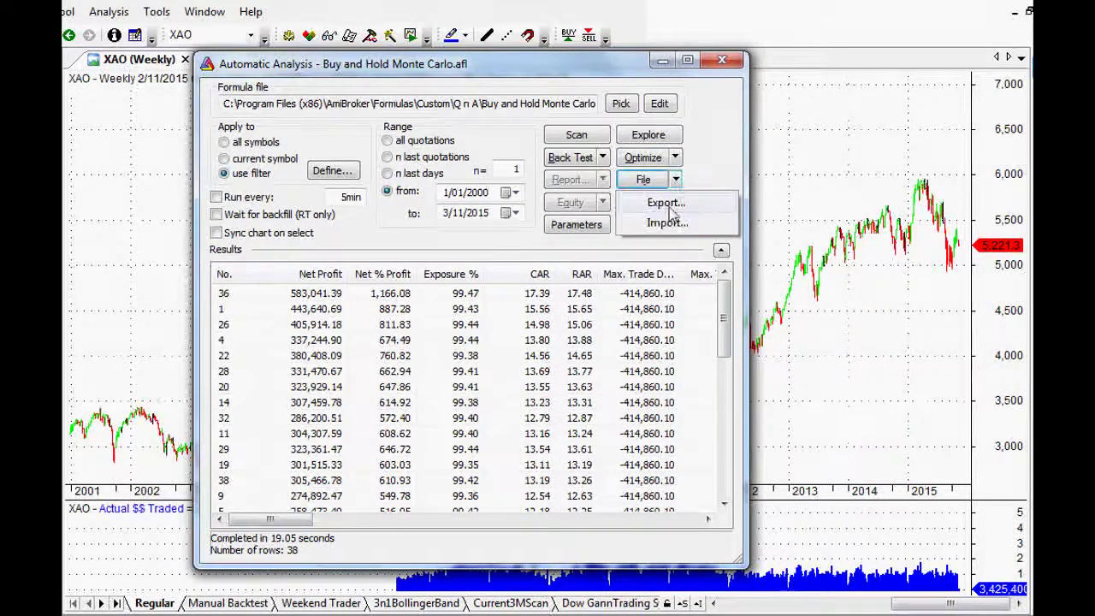
click(671, 202)
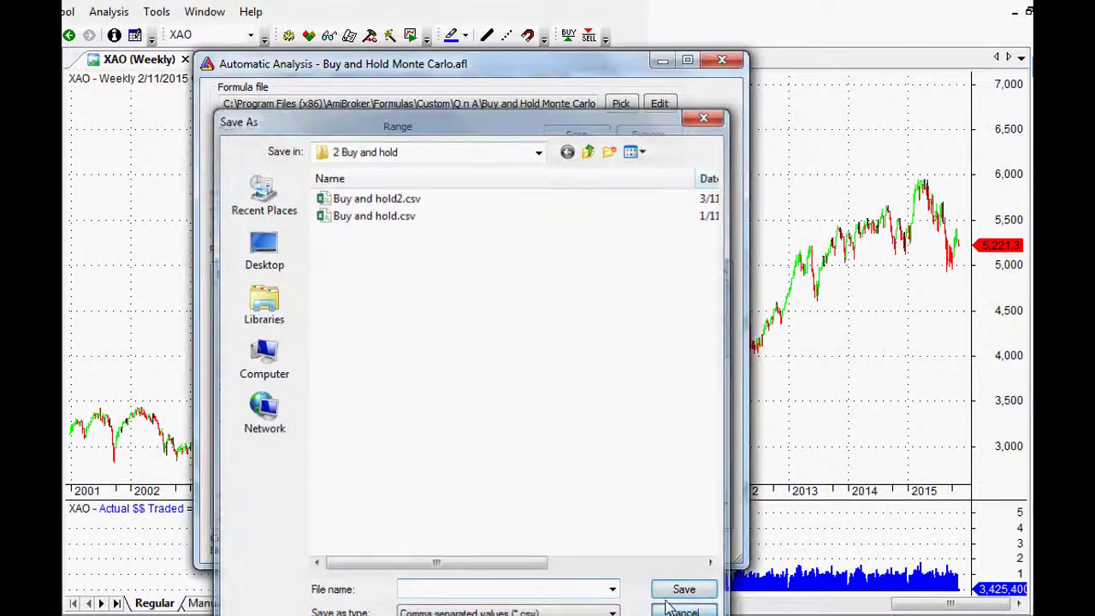
key(Escape)
key(alt+Tab)
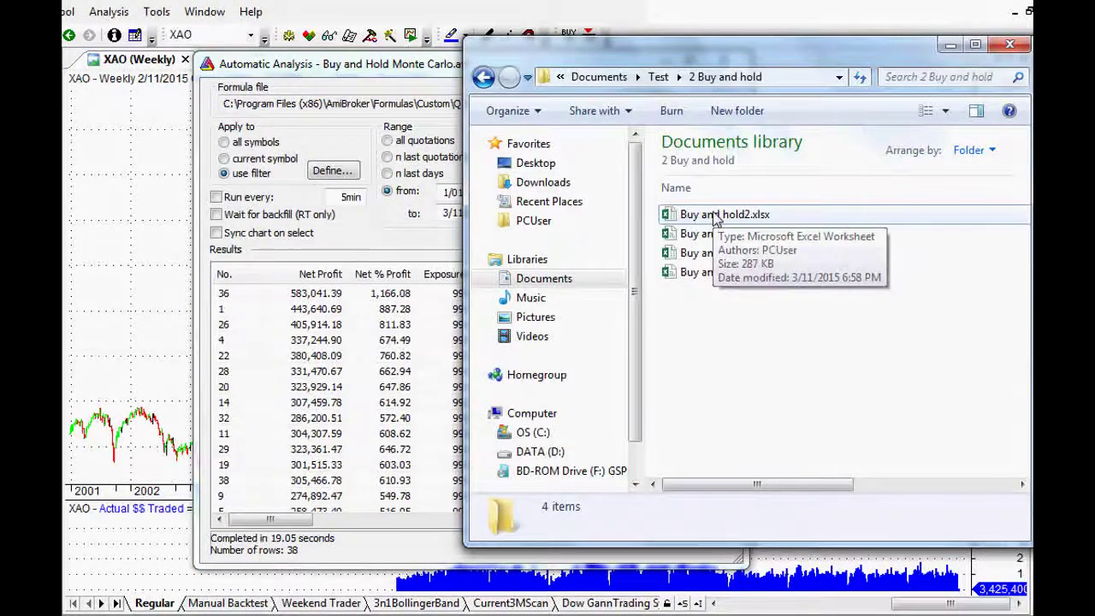
Open Buy and hold2.xlsx from the 2 Buy and hold folder in Excel.
click(715, 218)
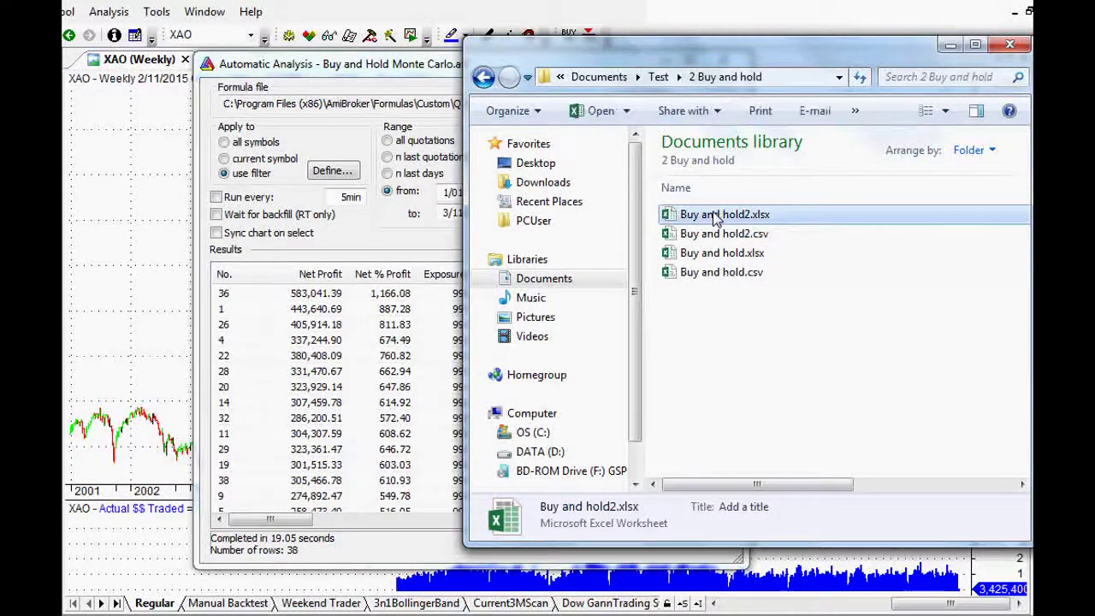
double_click(716, 217)
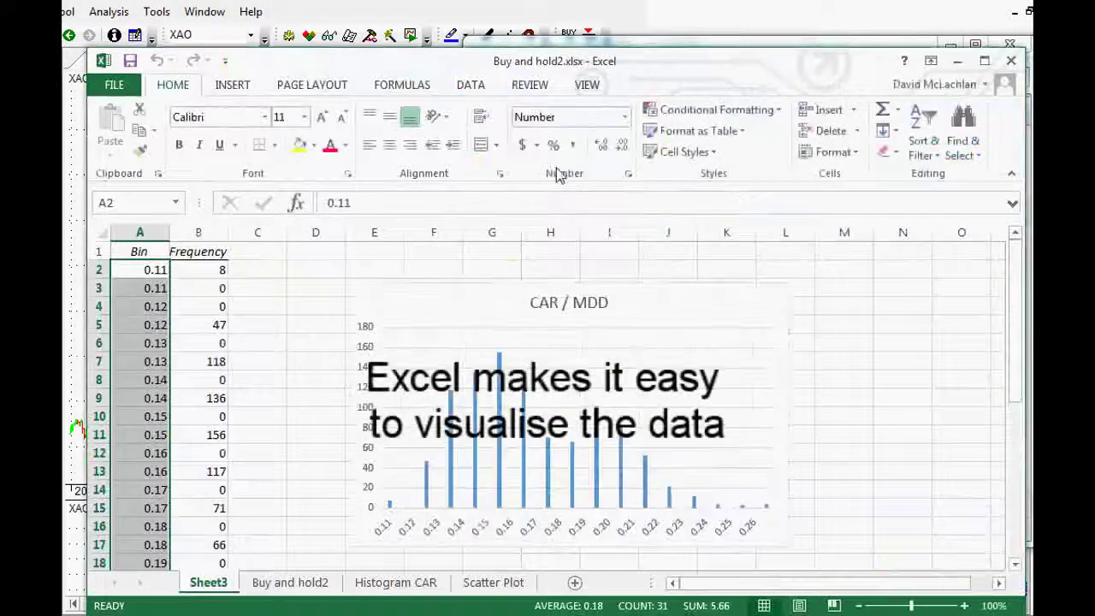
Move Sheet3 after Scatter Plot, review the Buy and hold2 data, then view Histogram CAR.
drag(586, 70, 595, 58)
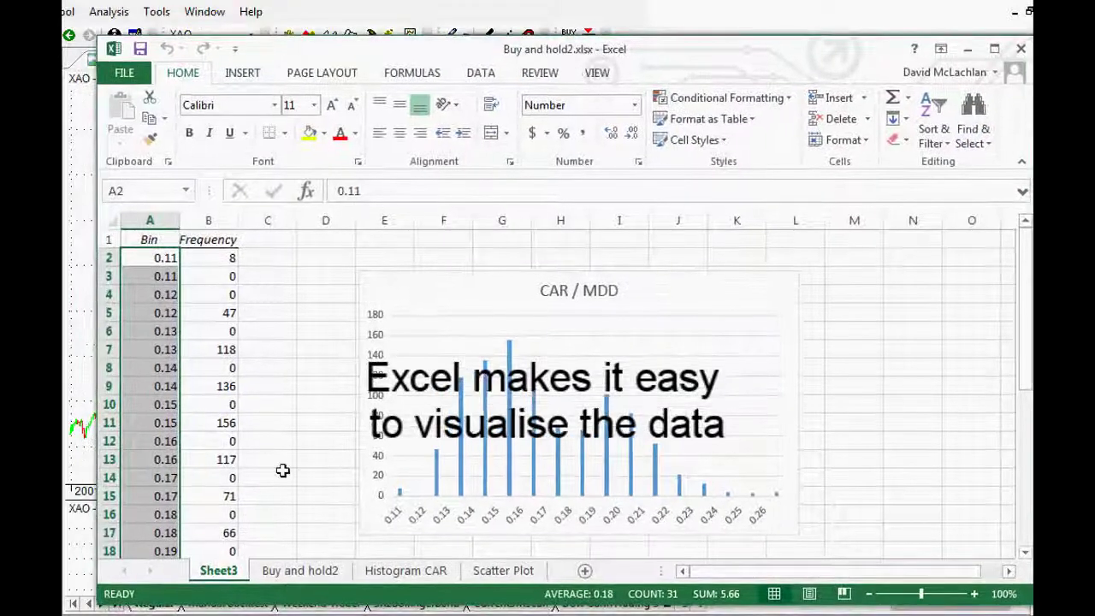
click(291, 573)
click(209, 572)
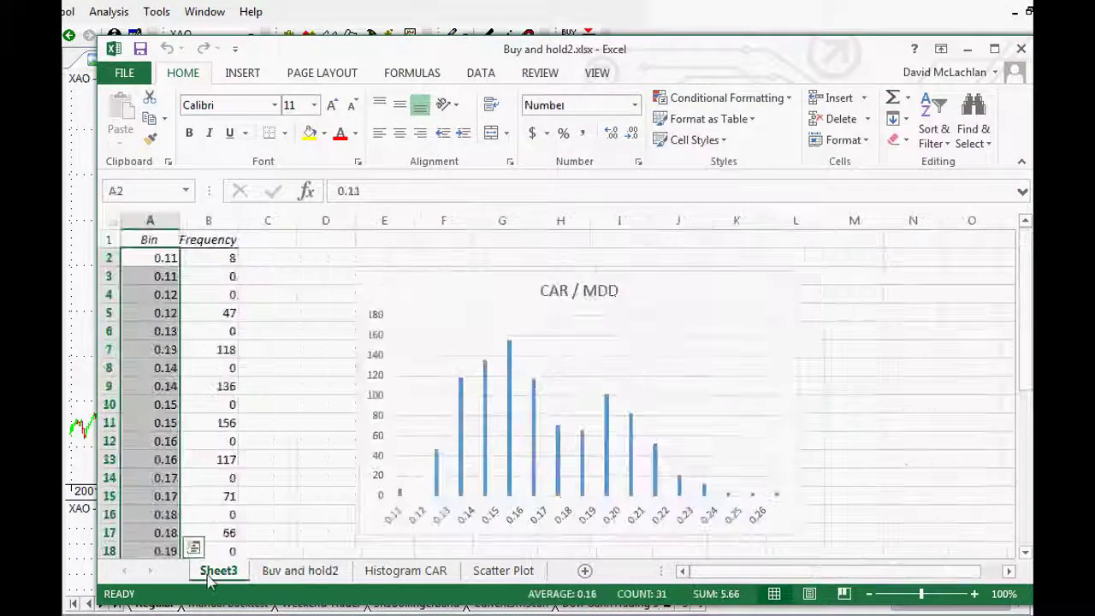
drag(564, 573, 561, 572)
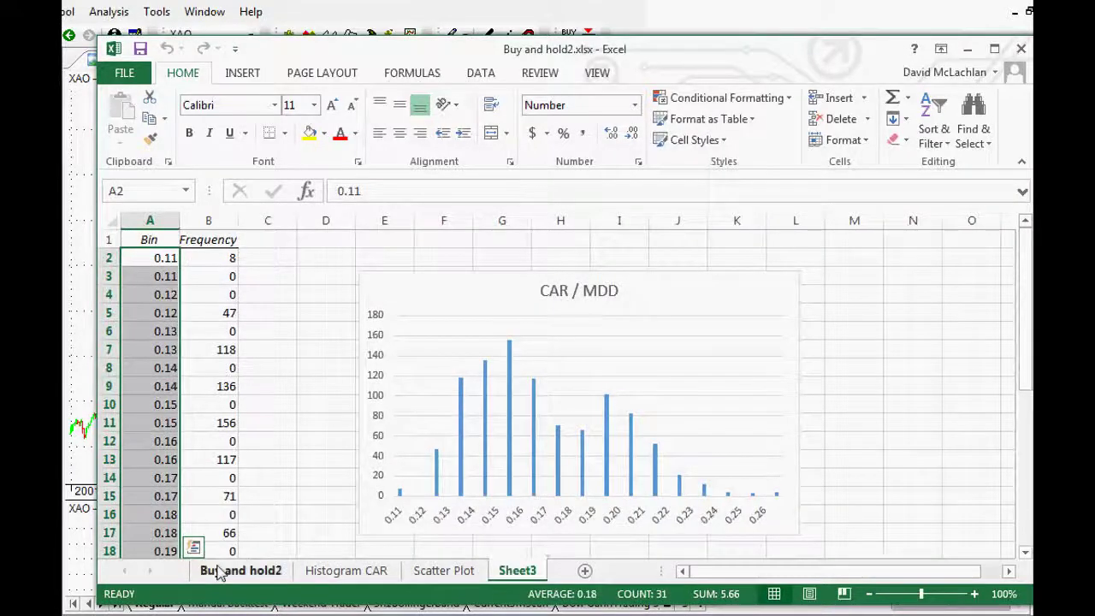
click(247, 572)
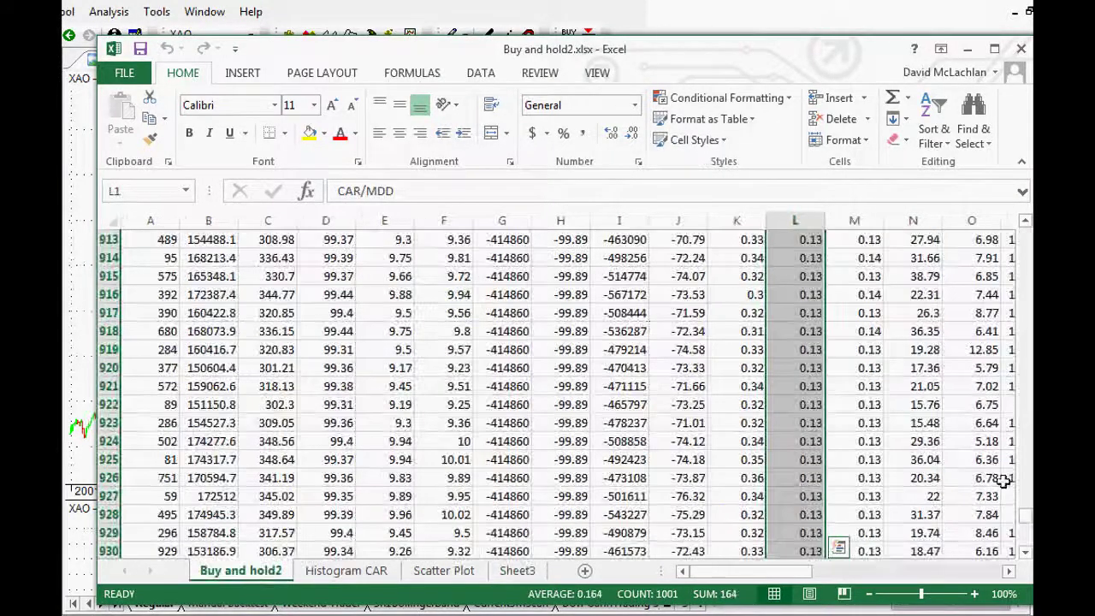
drag(1025, 516, 1025, 229)
click(444, 278)
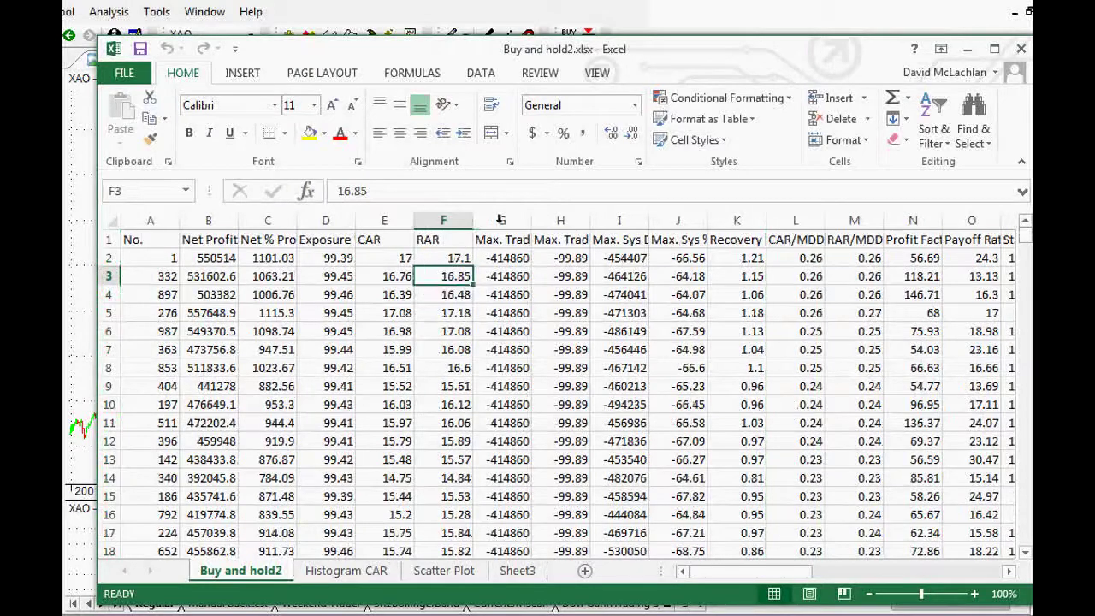
click(351, 572)
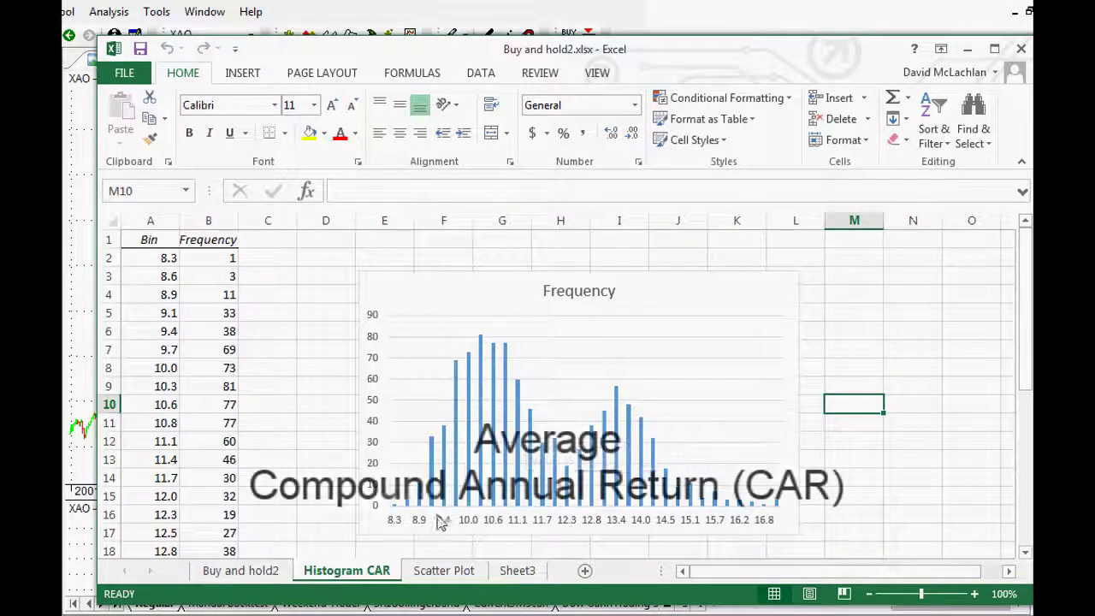
Enlarge the Histogram CAR frequency chart to column M so every bin label shows.
click(165, 258)
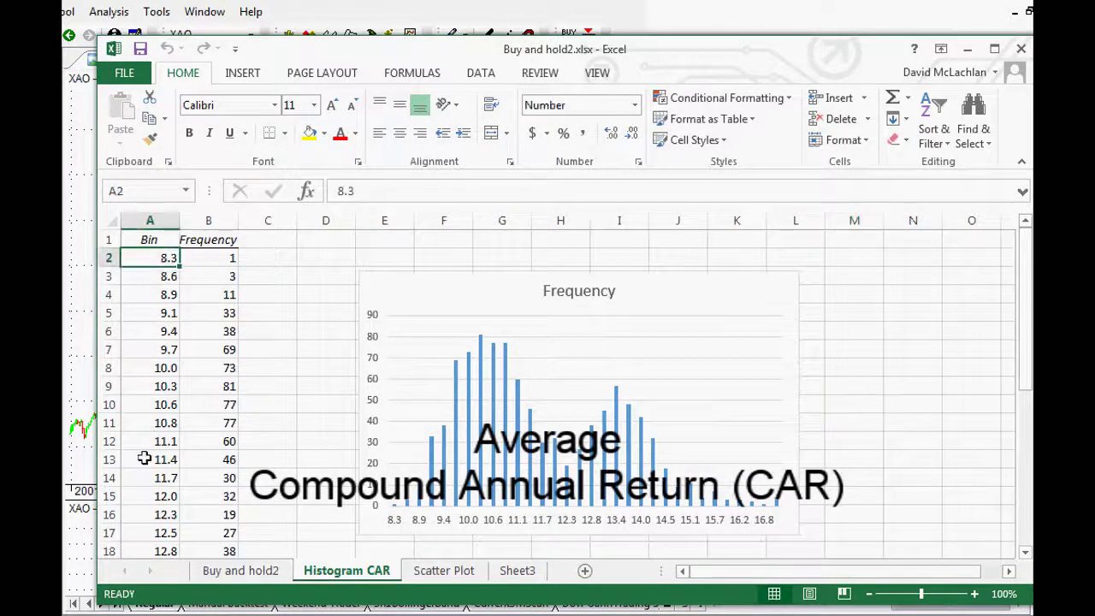
scroll(166, 507, down, 3)
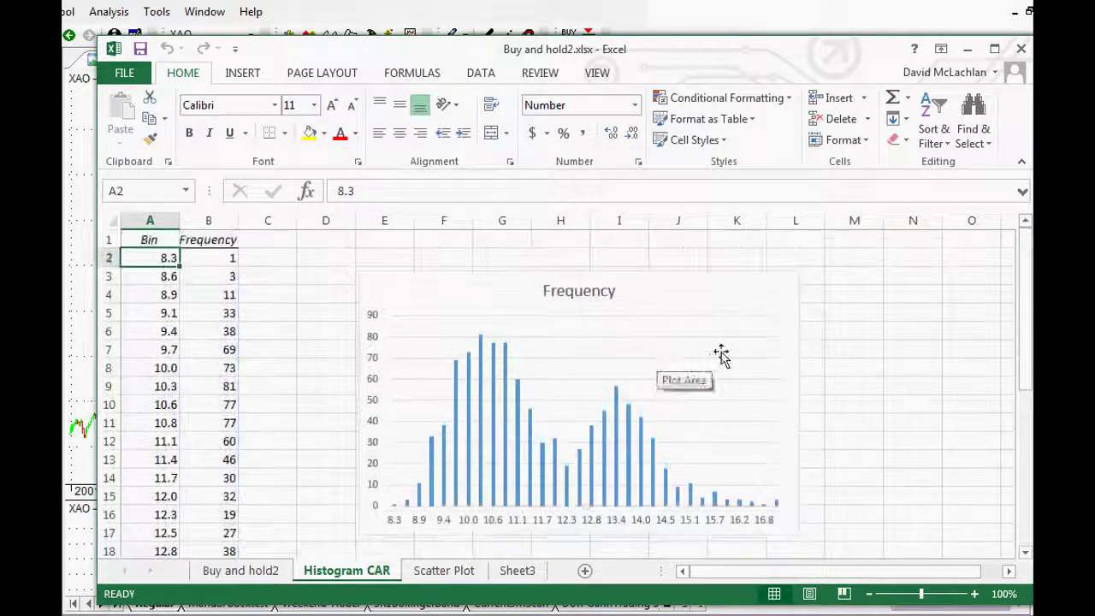
click(796, 274)
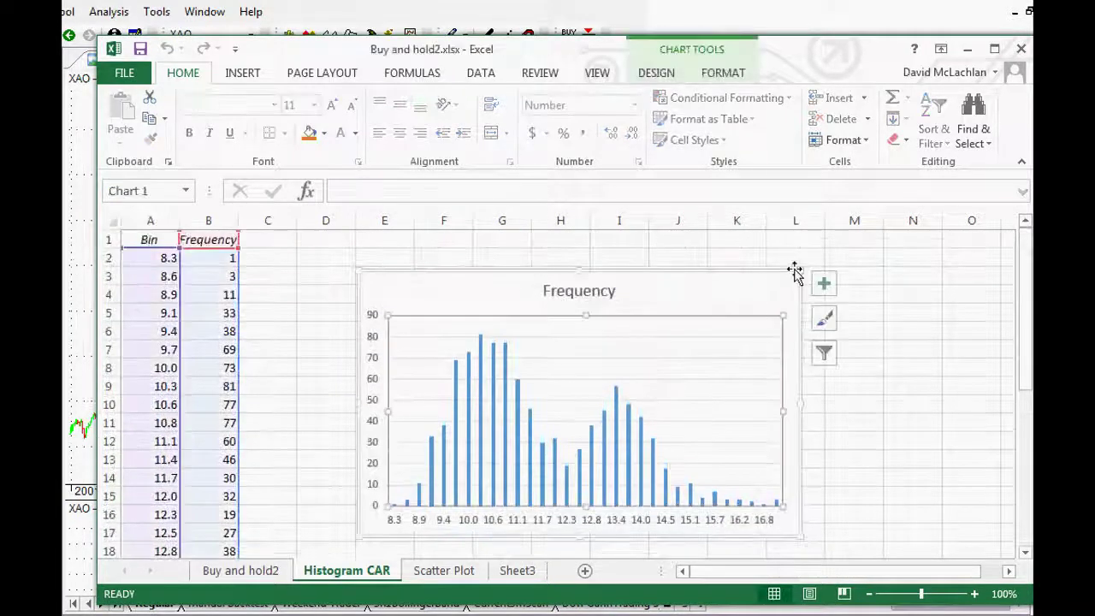
drag(799, 271, 885, 231)
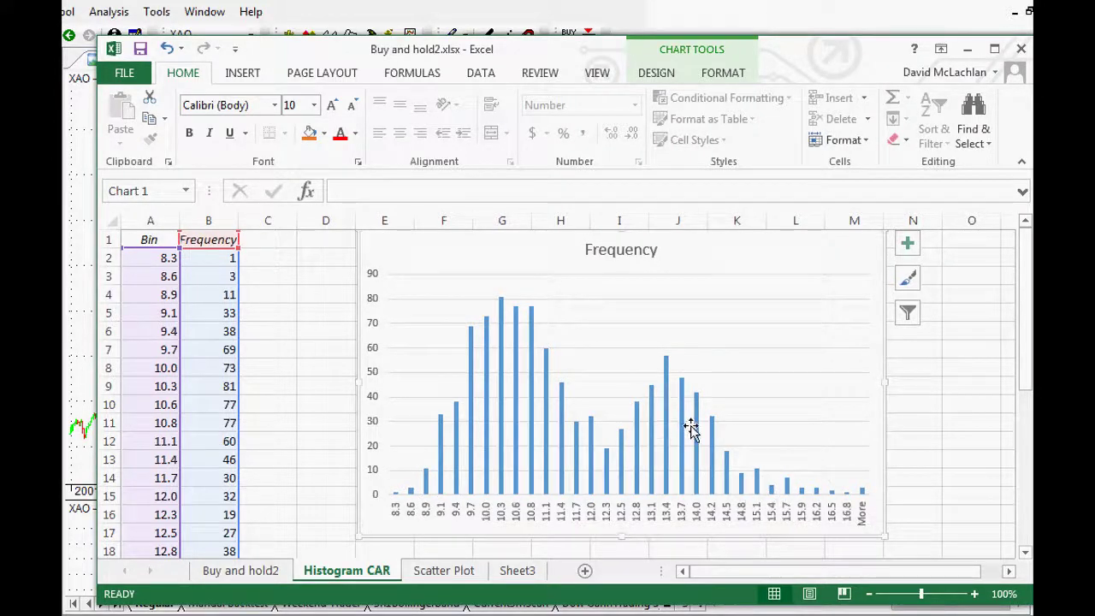
On the Scatter Plot sheet, retitle the chart 'CAR / Max. Sys % Drawdown'.
click(448, 573)
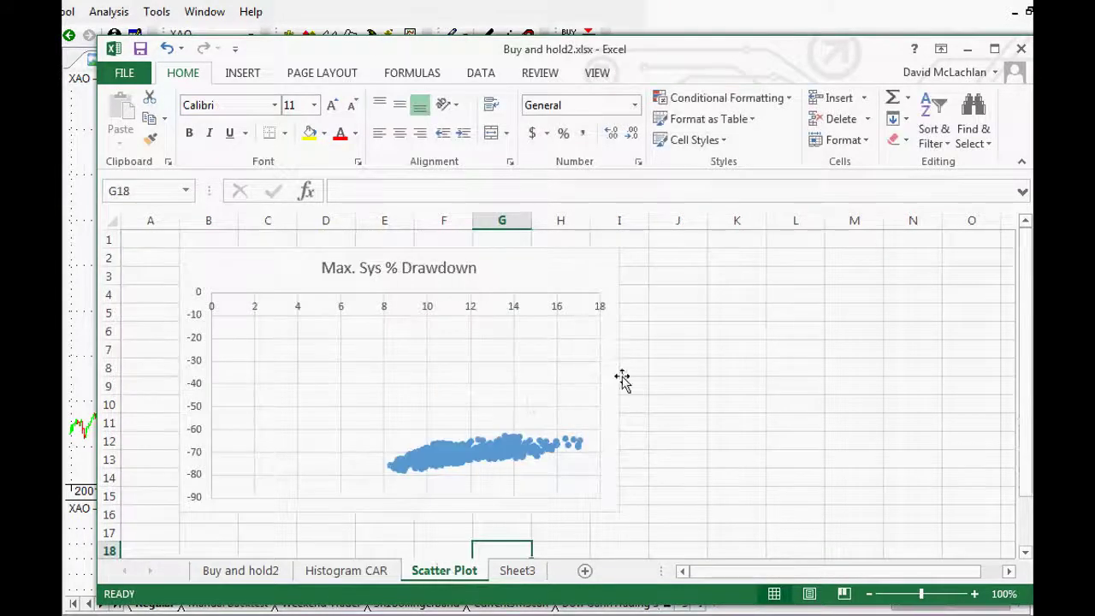
click(389, 268)
click(324, 266)
text(CAR /)
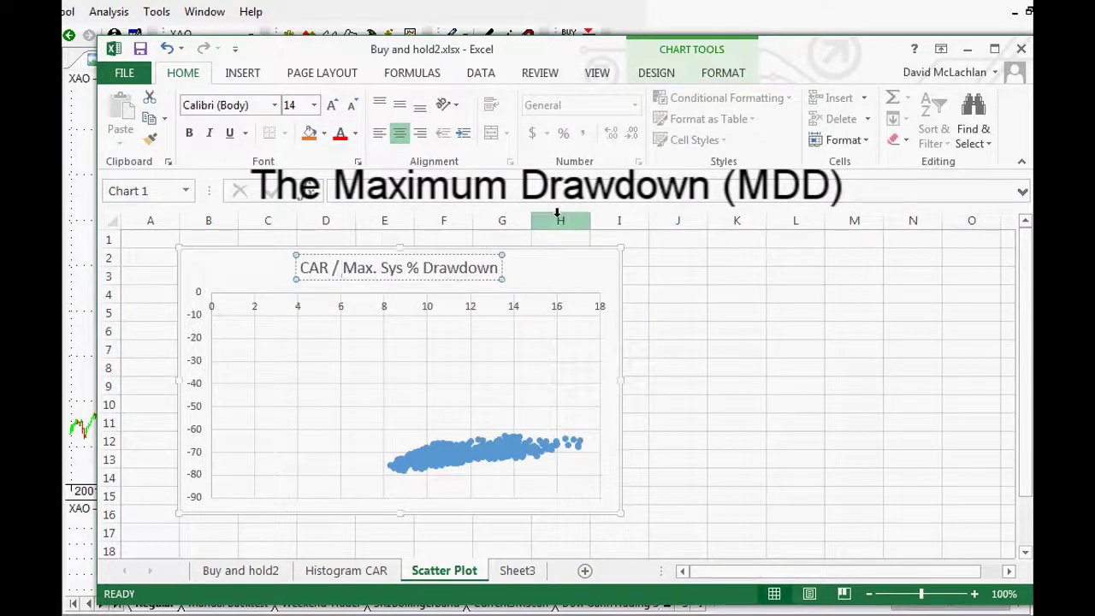
click(564, 286)
Enlarge the scatter chart to column K, then return to the Buy and hold2 sheet.
drag(623, 517, 781, 454)
scroll(834, 429, up, 1)
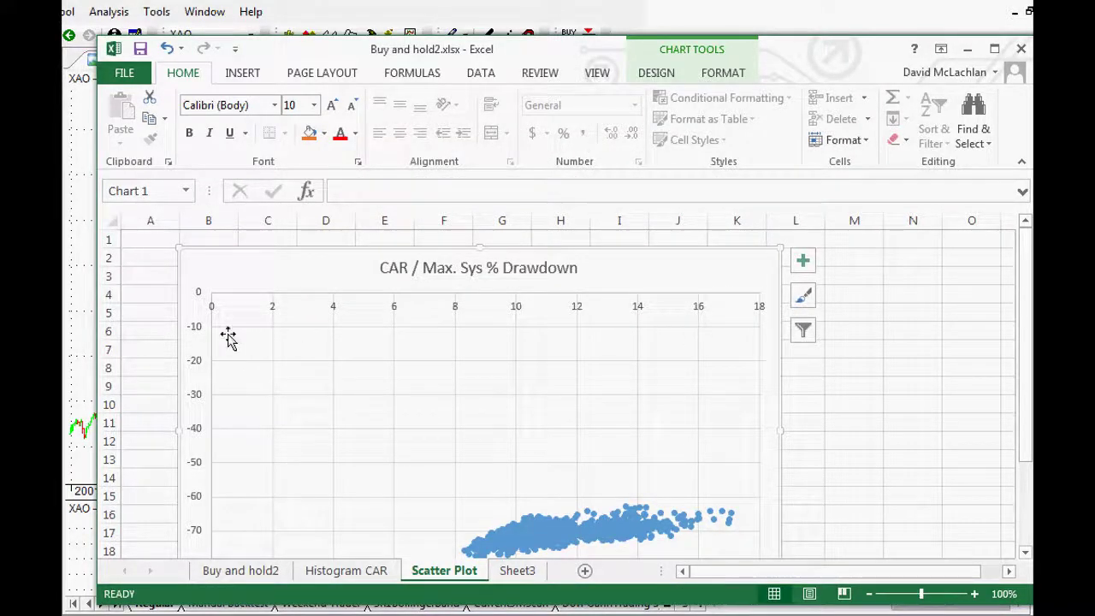
scroll(196, 509, down, 1)
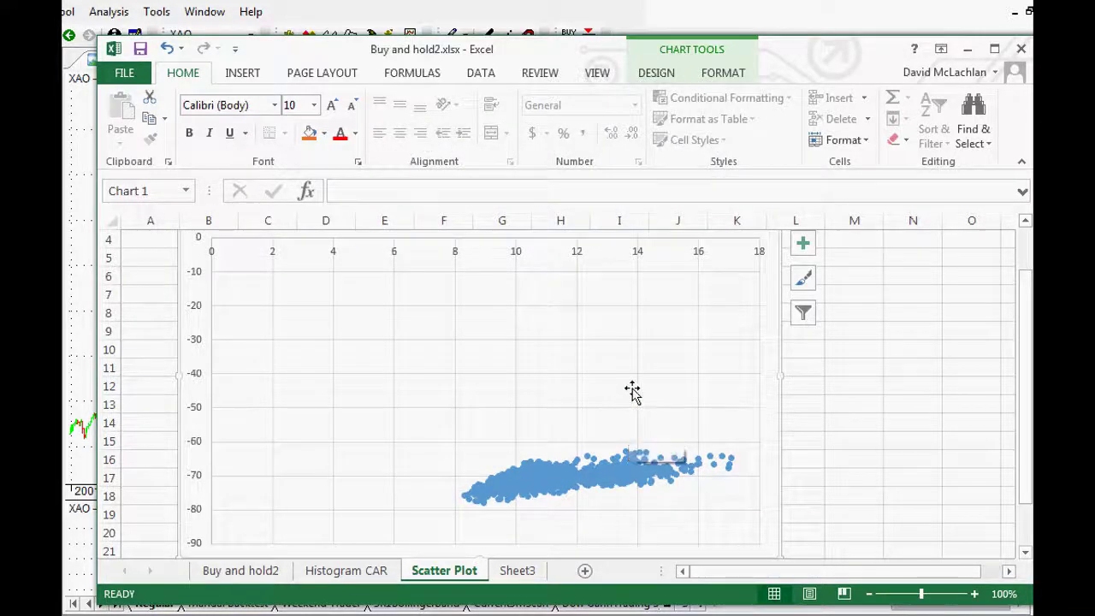
scroll(631, 391, up, 1)
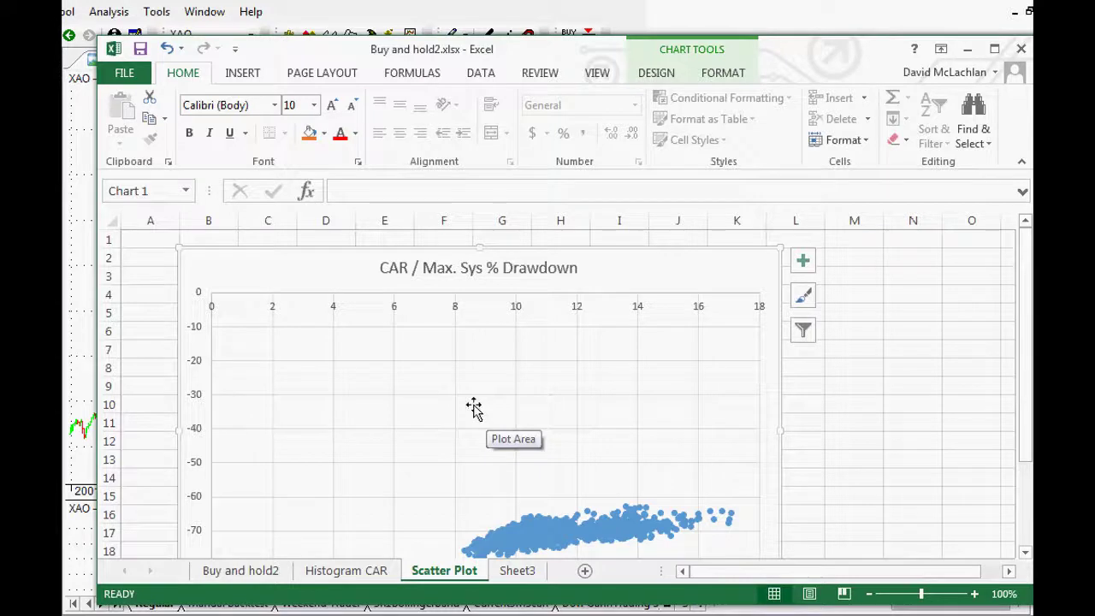
scroll(474, 414, down, 1)
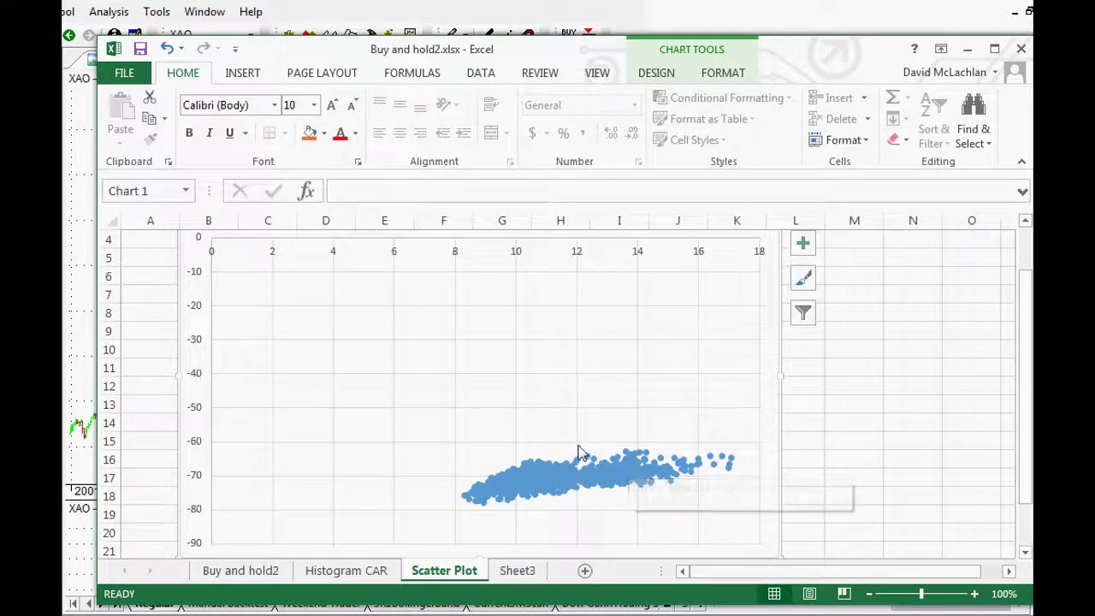
scroll(579, 452, up, 1)
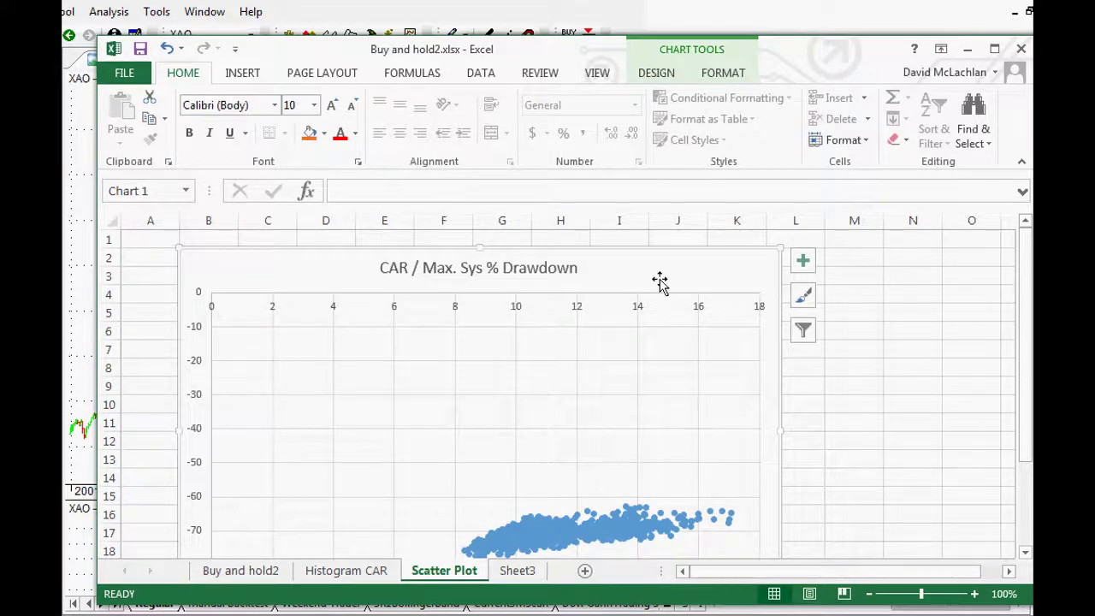
click(589, 324)
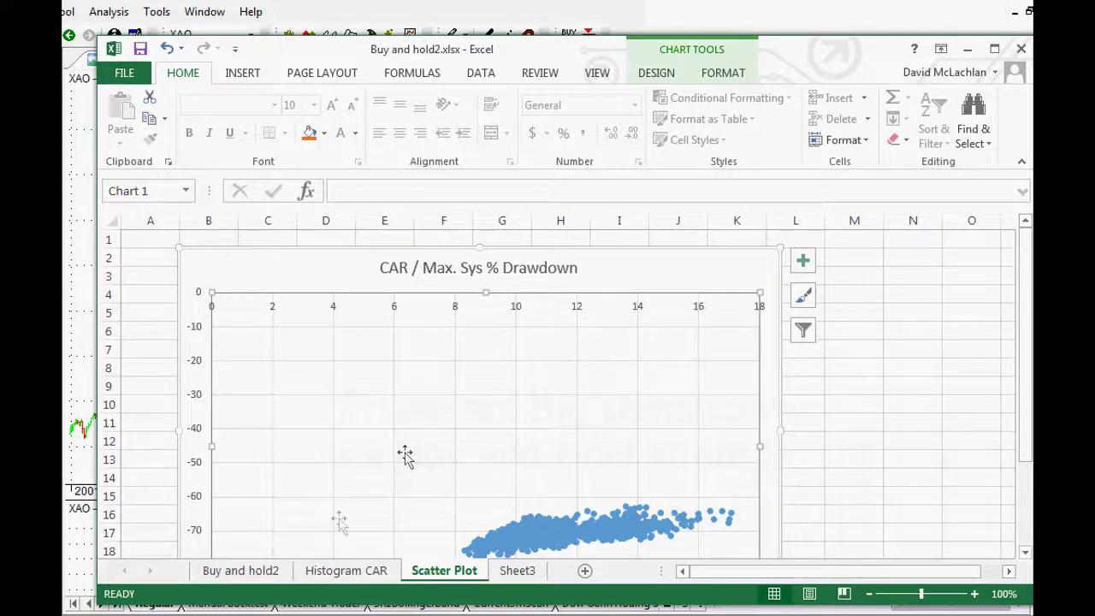
click(244, 571)
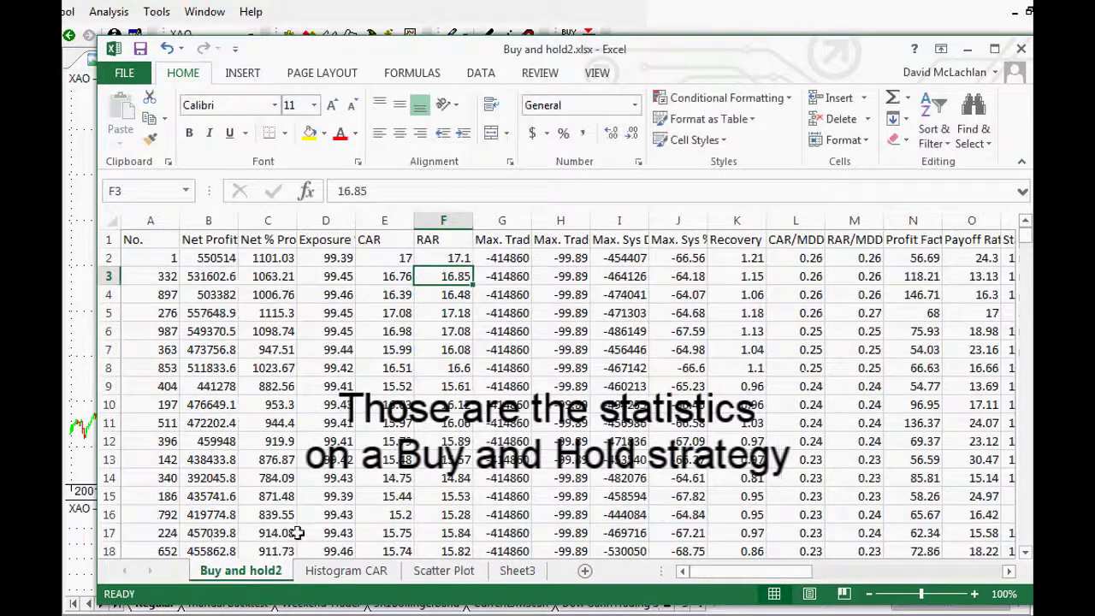